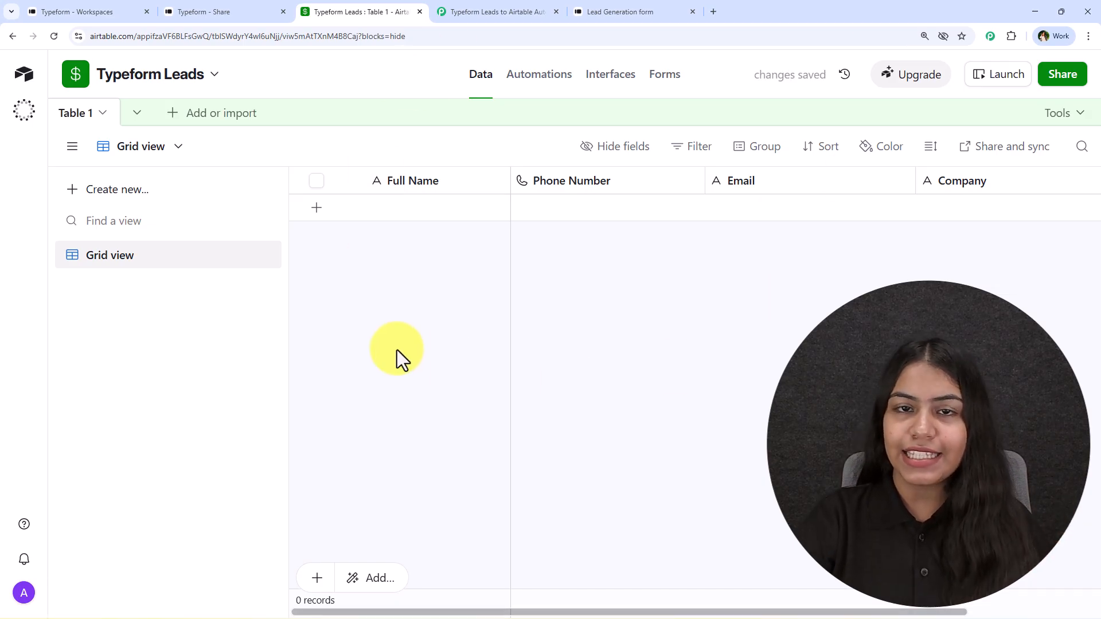
# - Submit a Lead Generation form test response with company Pabbly and city Bhopal
pyautogui.click(630, 10)
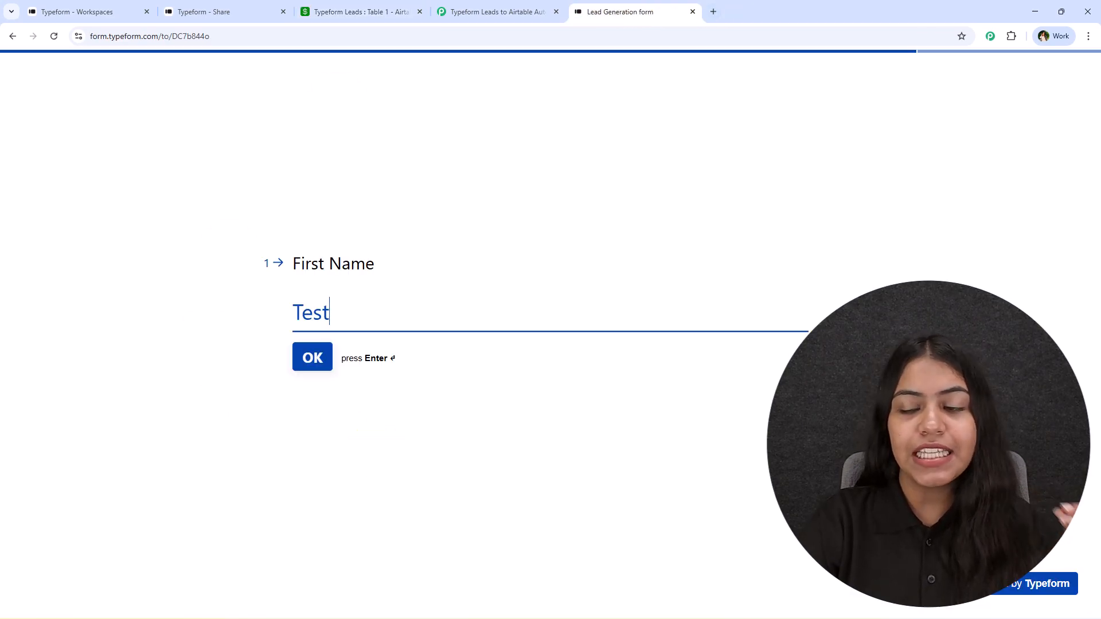
pyautogui.press('Return')
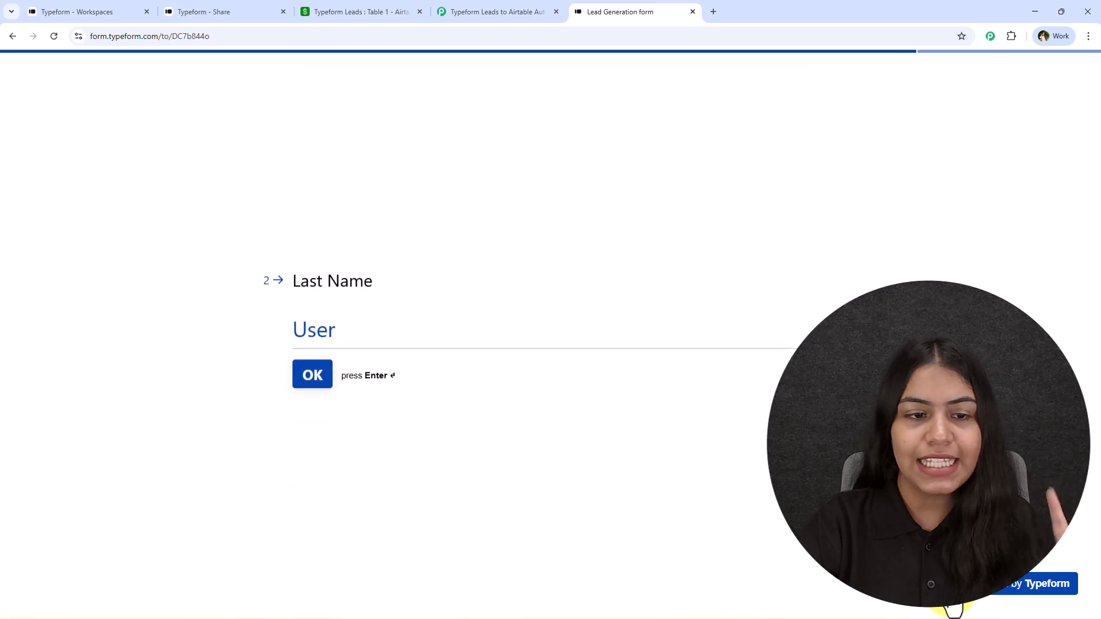
pyautogui.press('Return')
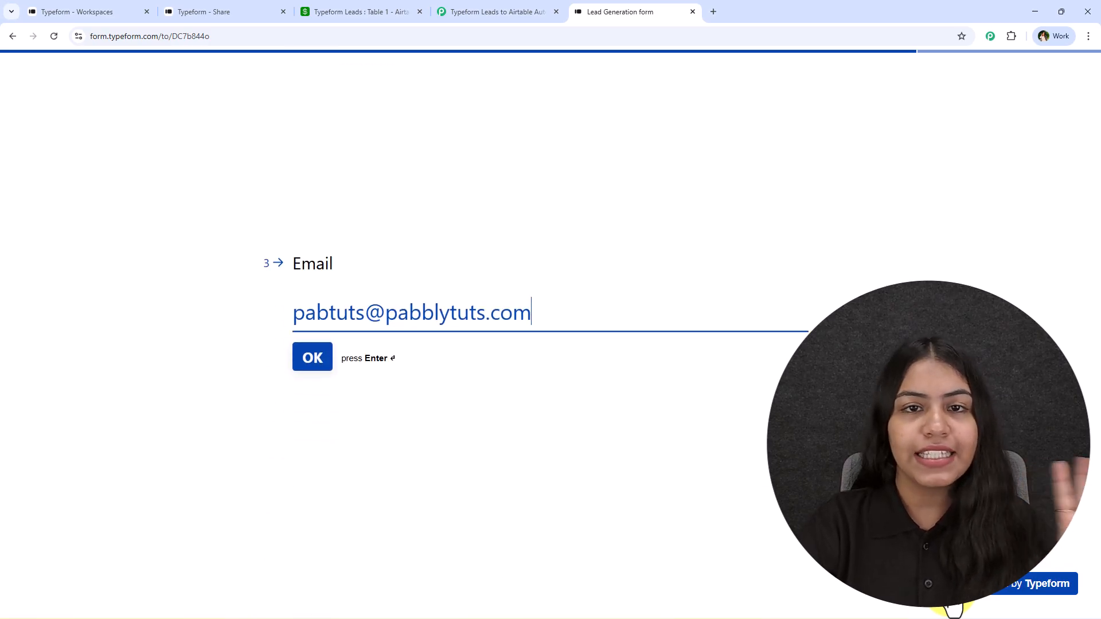
pyautogui.press('Return')
pyautogui.press('Return')
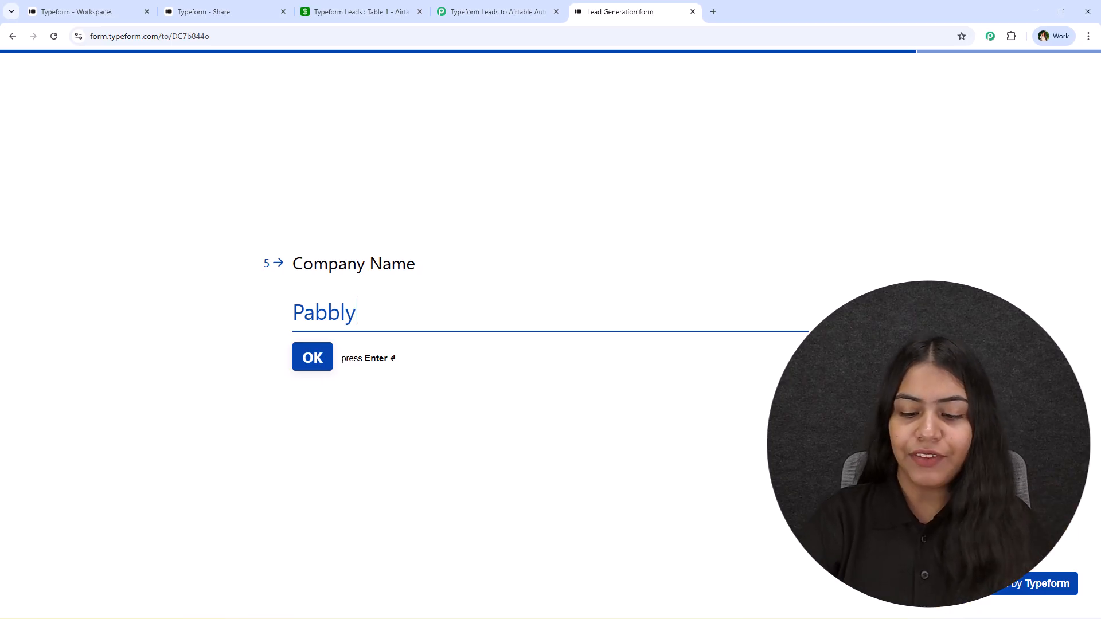
pyautogui.click(322, 364)
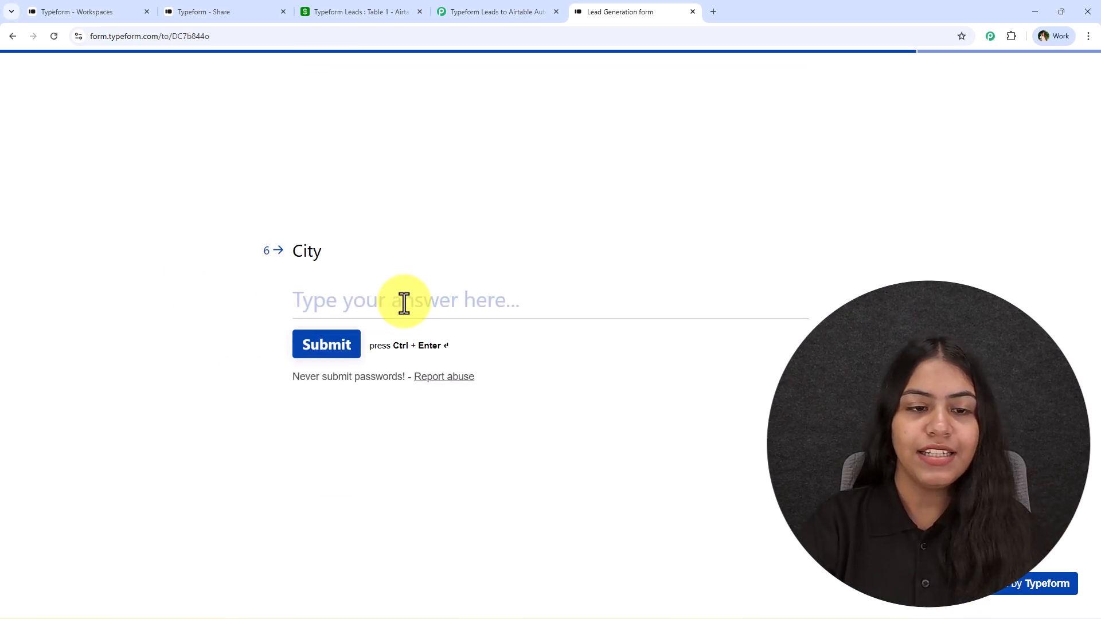
pyautogui.write('Bhopa')
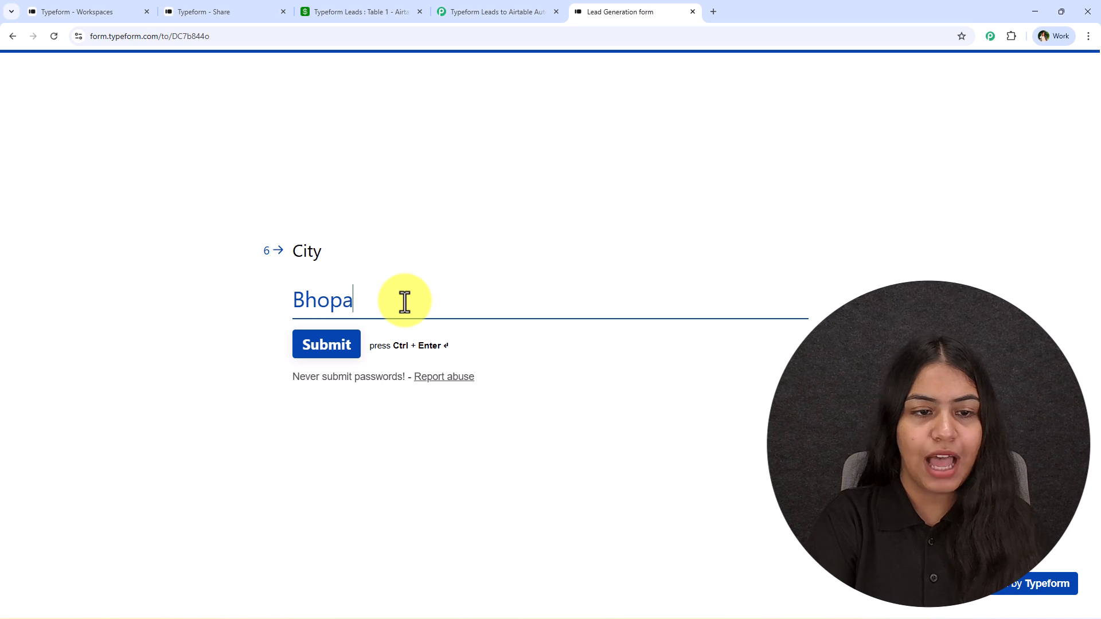
pyautogui.write('l')
pyautogui.click(296, 354)
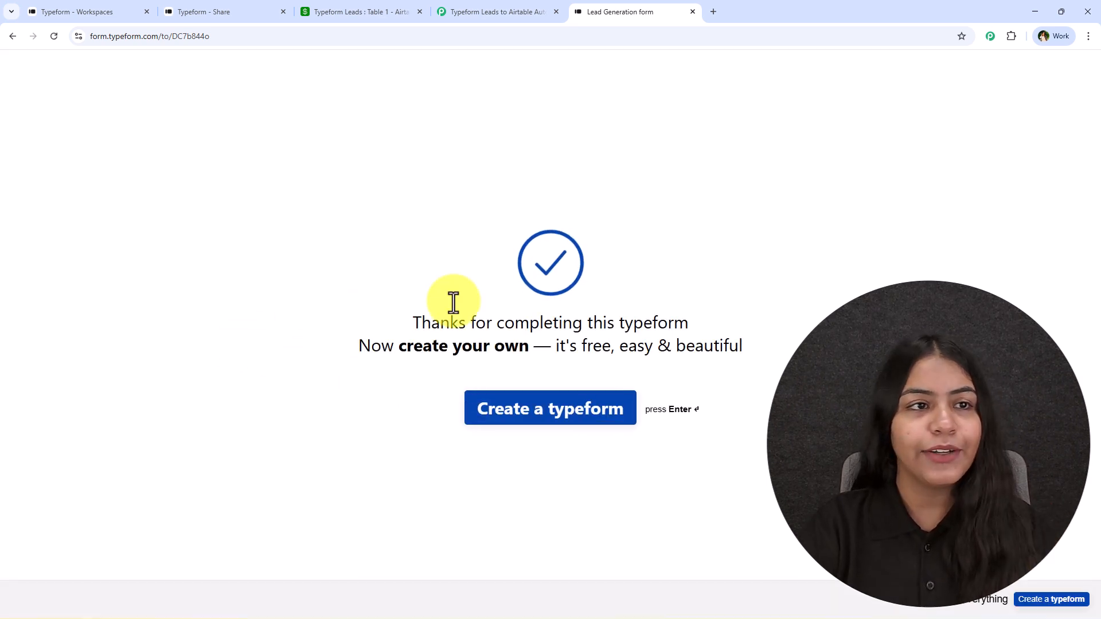
pyautogui.click(372, 10)
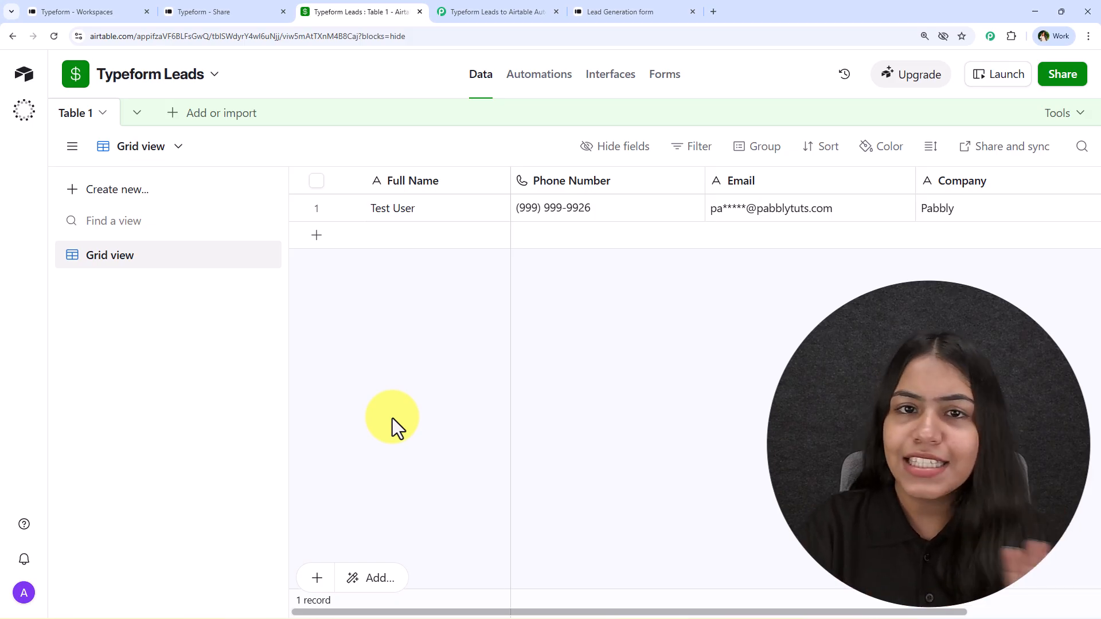
# - Inspect the new Test User record's Full Name, Phone Number, Email and Company cells
pyautogui.click(445, 213)
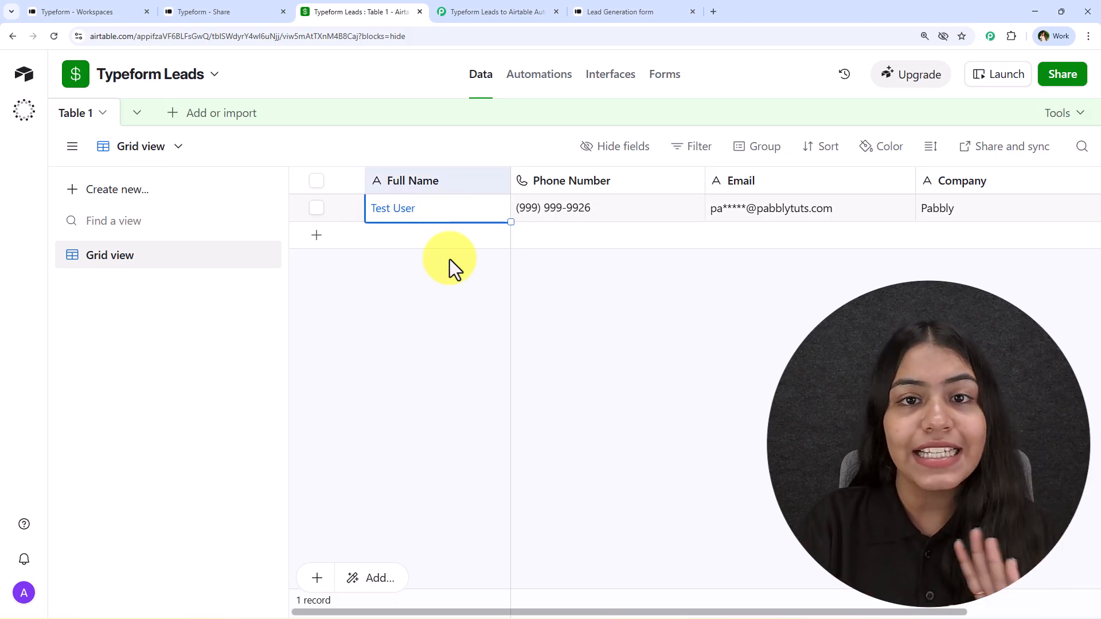
pyautogui.press('Right')
pyautogui.press('Right')
pyautogui.press('Right')
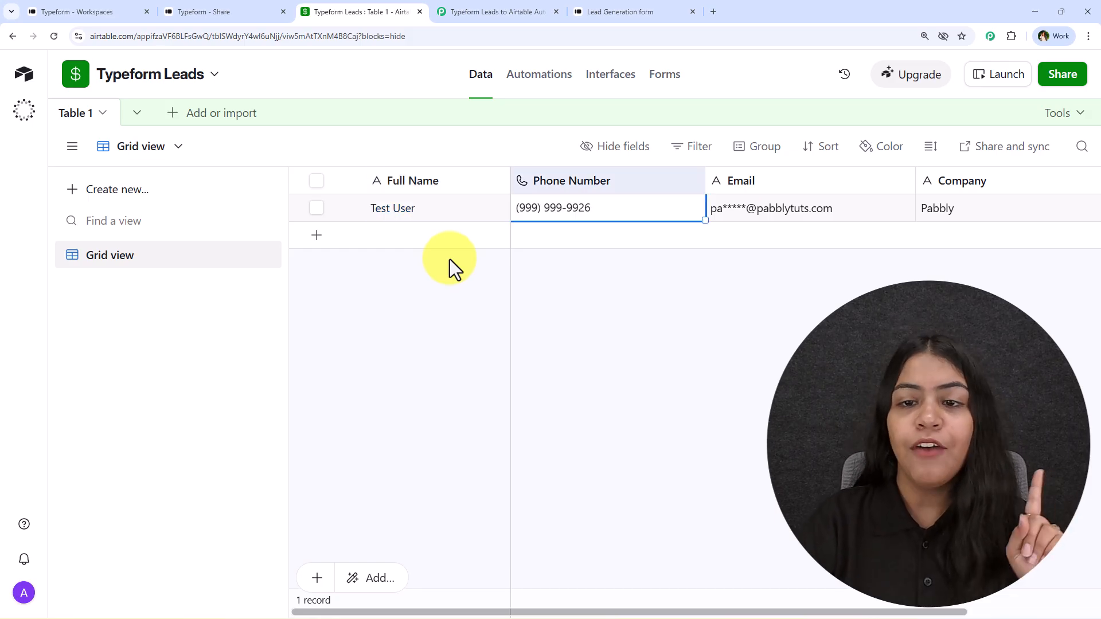
pyautogui.press('Left')
pyautogui.press('Left')
pyautogui.press('Left')
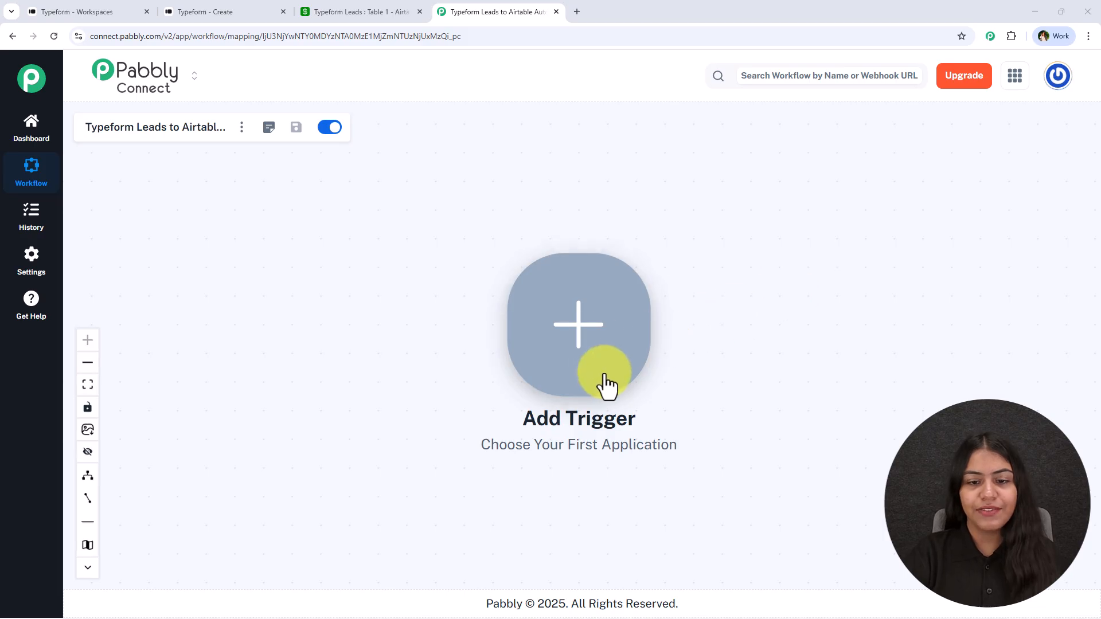
# - Set the trigger app to Typeform with the New Entry event and bring up its connection options
pyautogui.click(574, 358)
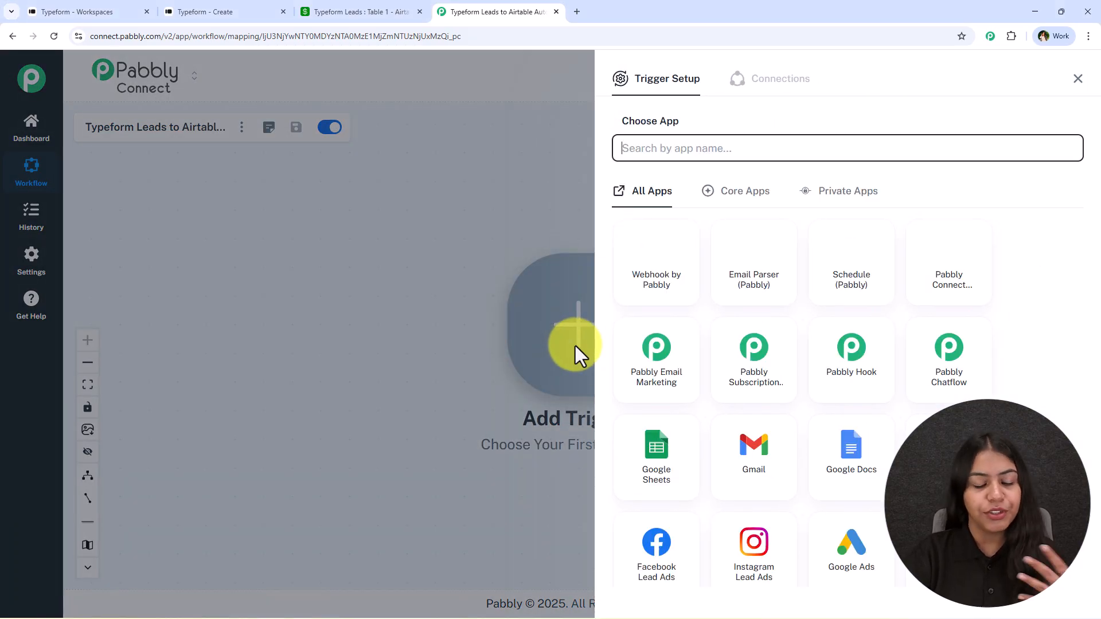
pyautogui.write('Typ')
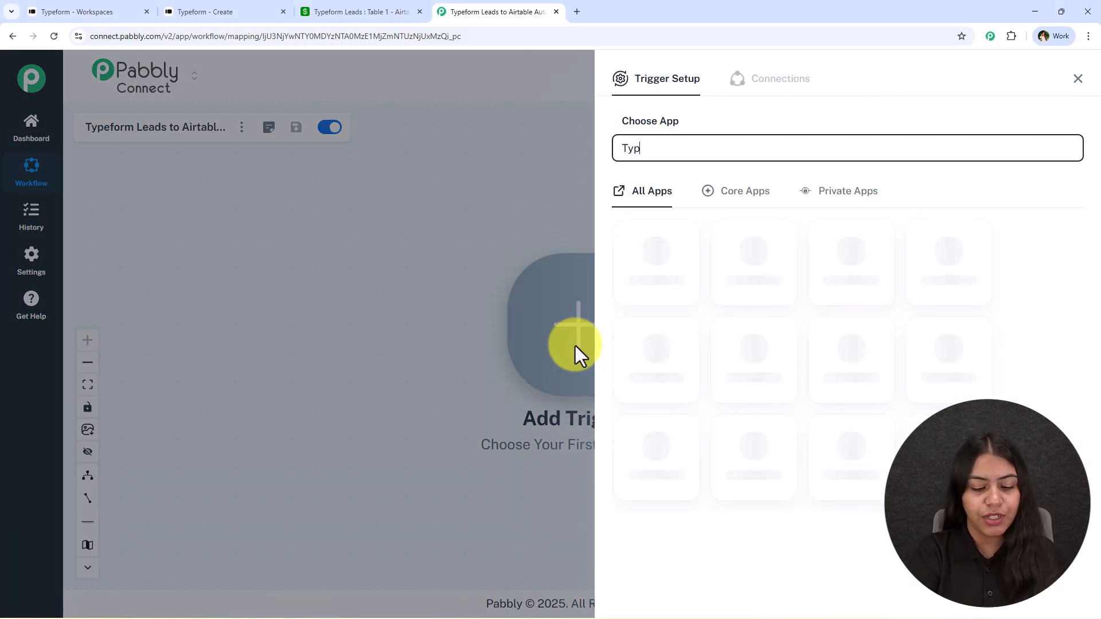
pyautogui.write('eform')
pyautogui.click(661, 296)
pyautogui.click(652, 219)
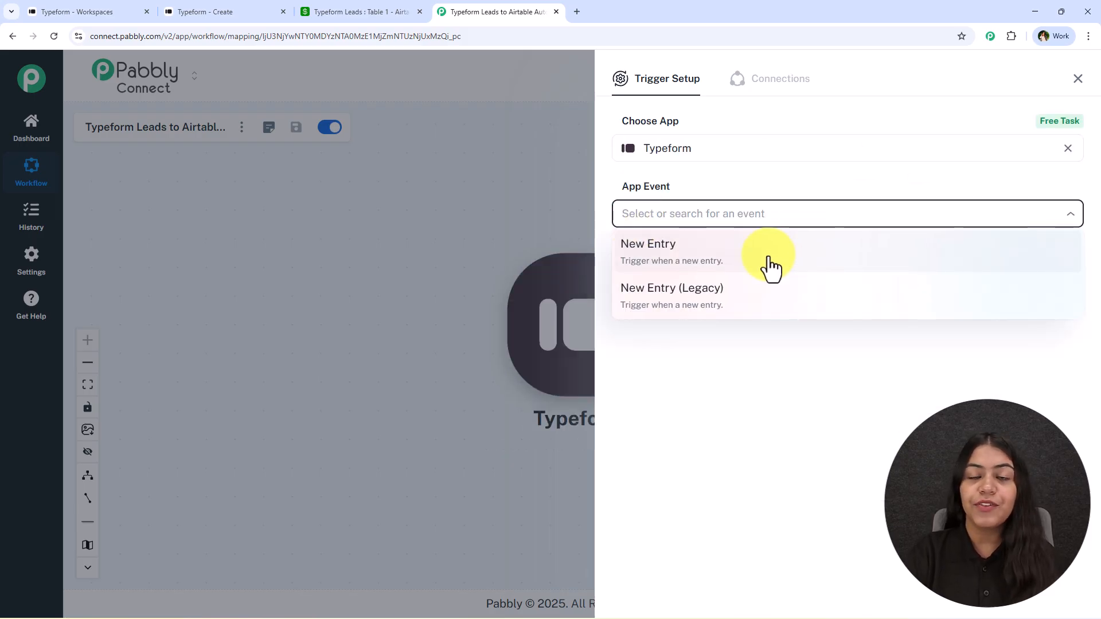
pyautogui.click(770, 267)
pyautogui.click(670, 258)
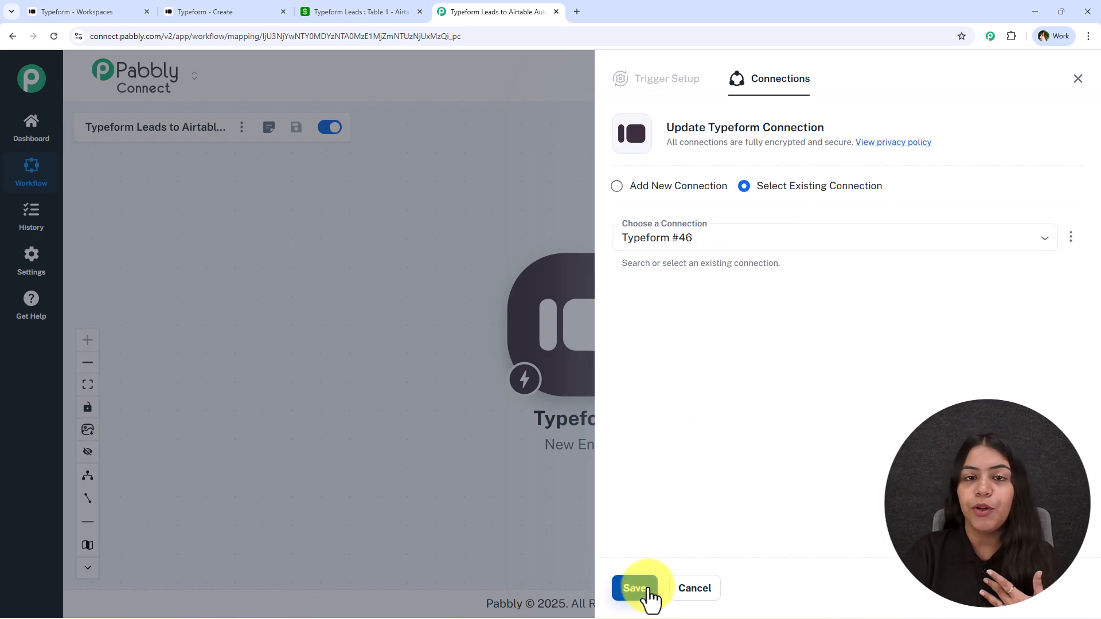
# - Add a new Typeform connection and accept Pabbly Connect's access request in the authorization popup
pyautogui.click(659, 185)
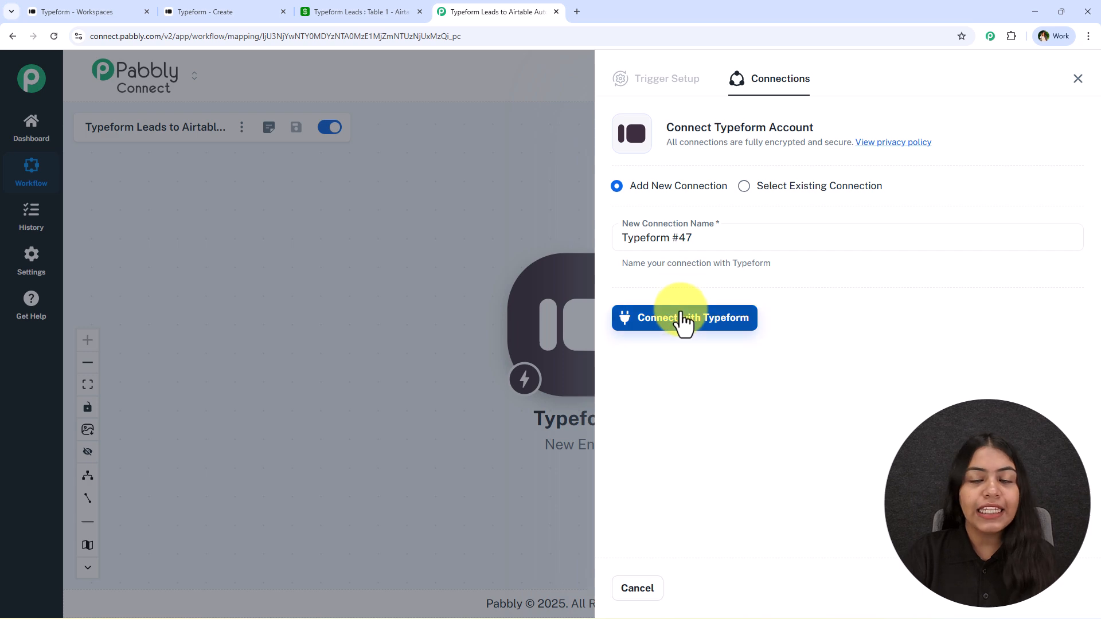
pyautogui.click(683, 319)
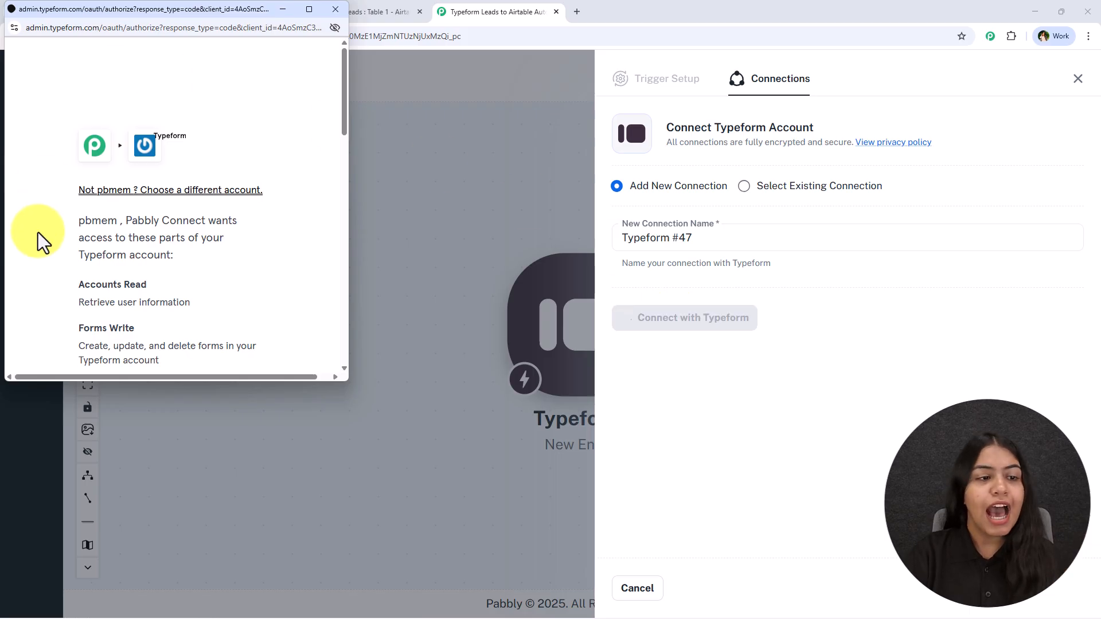
pyautogui.scroll(-2, 295, 195)
pyautogui.scroll(2, 92, 235)
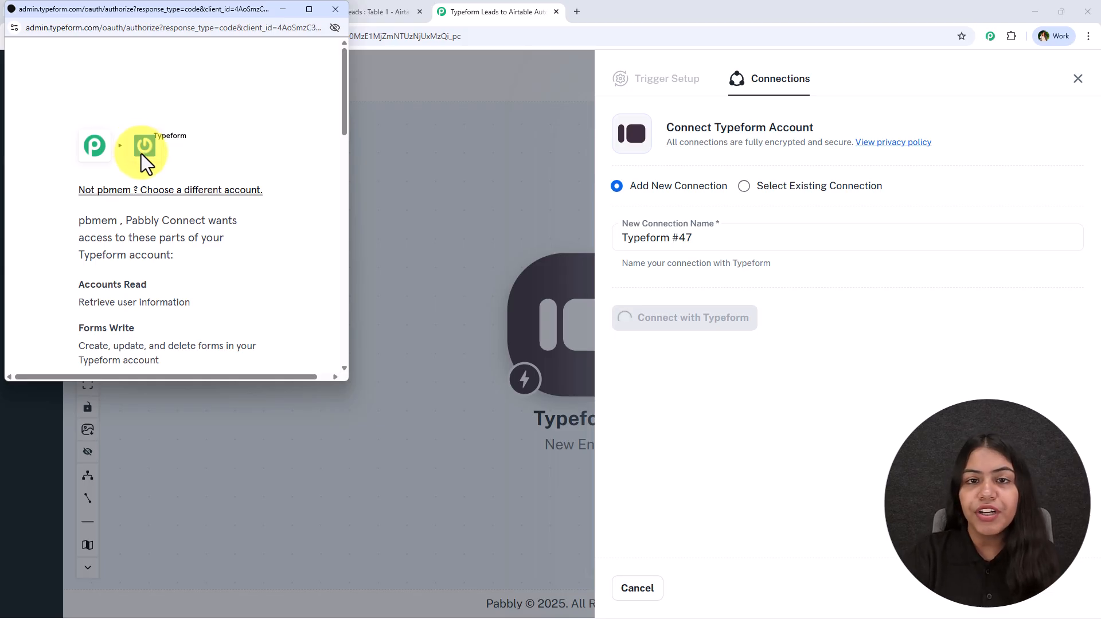
pyautogui.scroll(-2, 146, 166)
pyautogui.scroll(-10, 147, 166)
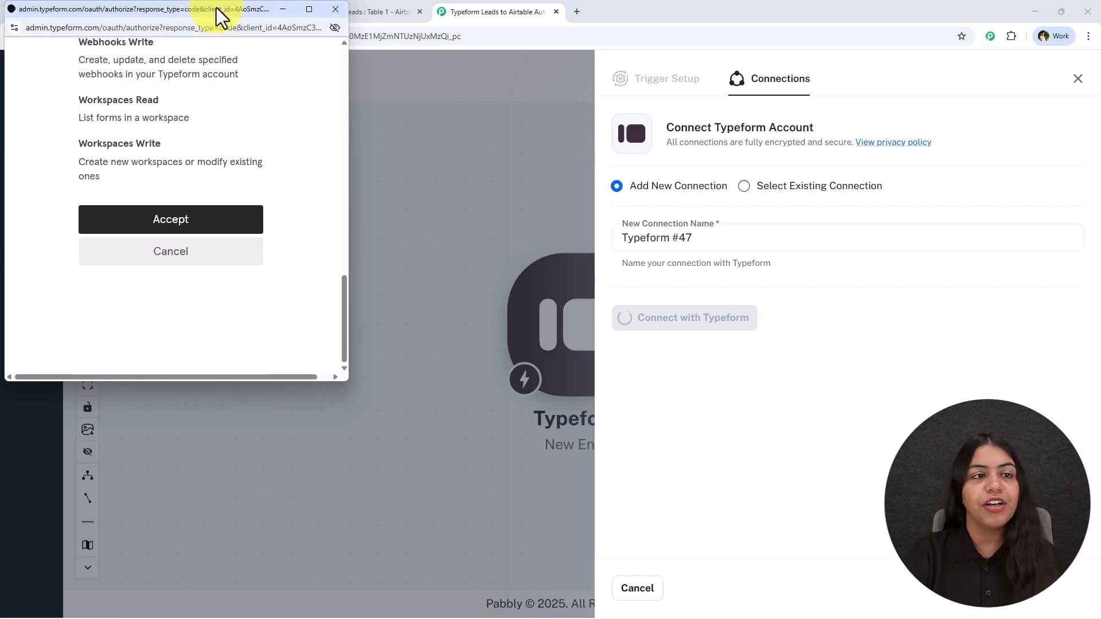
pyautogui.moveTo(216, 8); pyautogui.dragTo(225, 43)
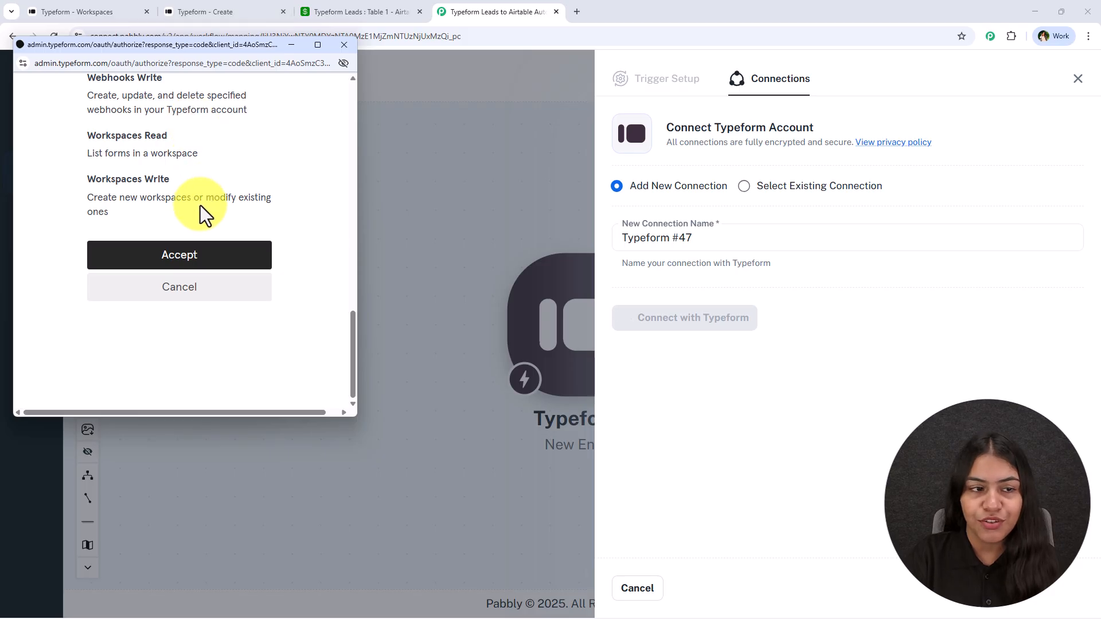
pyautogui.scroll(4, 206, 166)
pyautogui.scroll(-4, 213, 118)
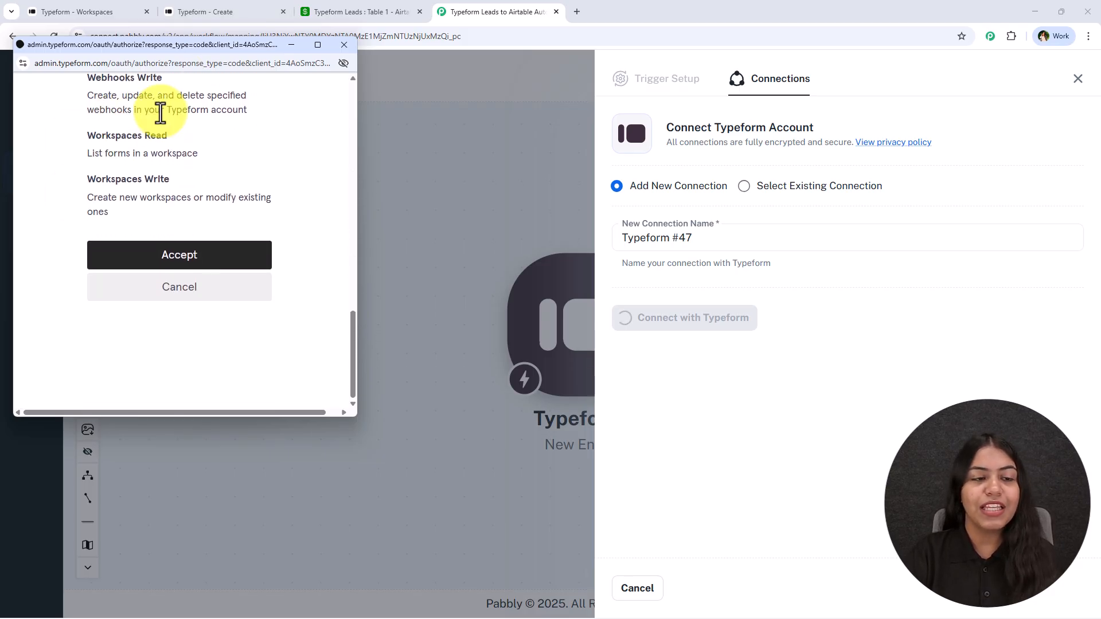
pyautogui.click(107, 253)
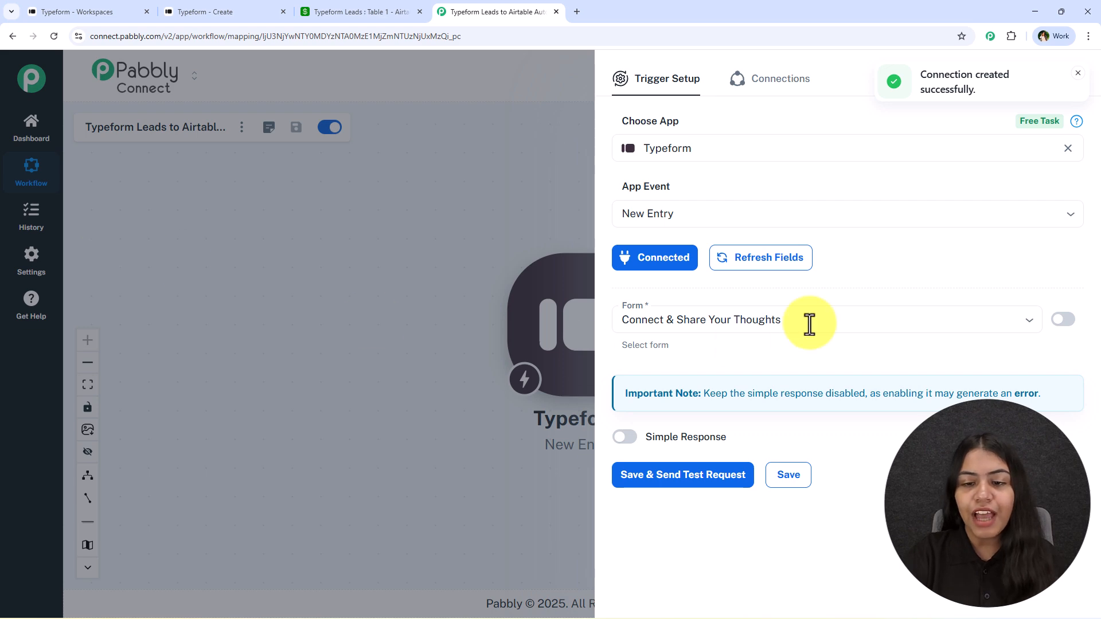
# - Select the Lead Generation form as the trigger's Typeform form
pyautogui.click(740, 332)
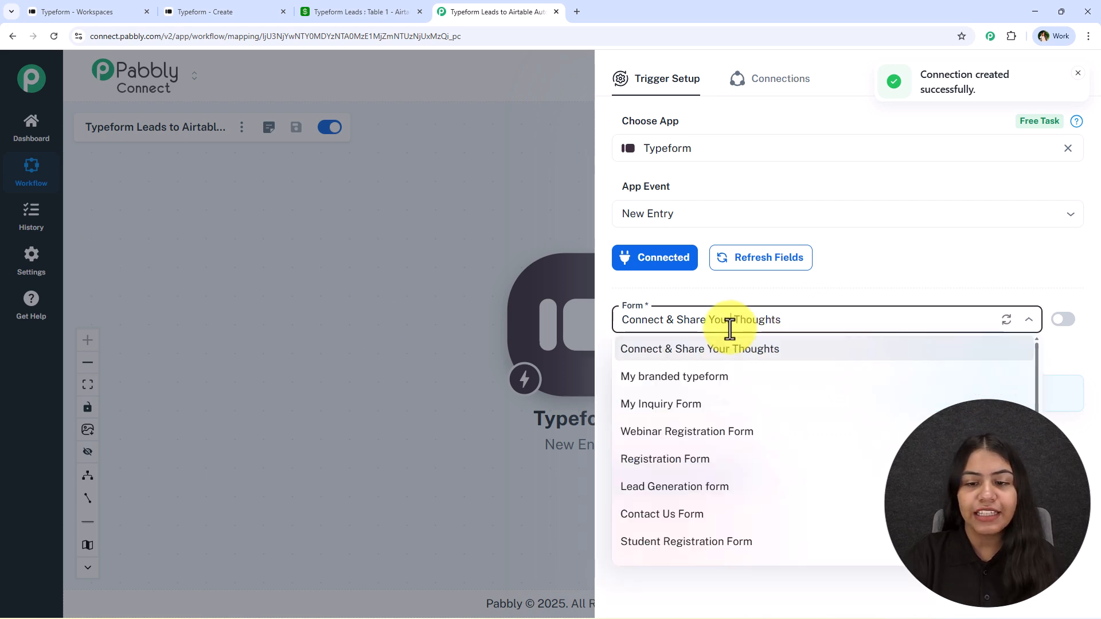
pyautogui.click(110, 8)
pyautogui.click(258, 10)
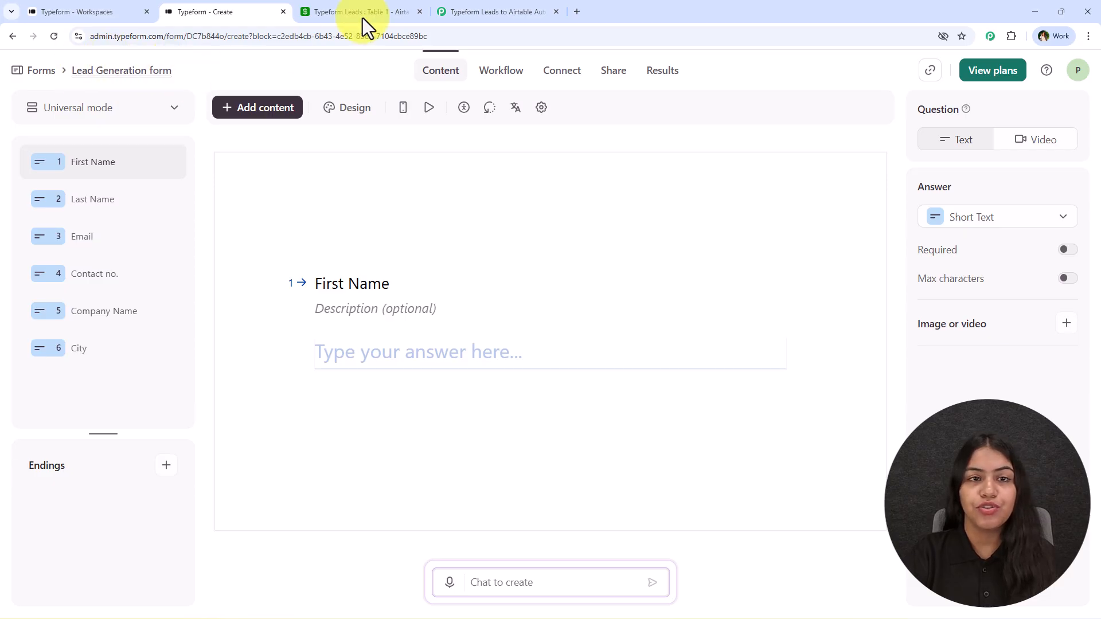
pyautogui.click(467, 13)
pyautogui.click(736, 328)
pyautogui.hotkey('ctrl', 'a')
pyautogui.write('Le')
pyautogui.click(699, 347)
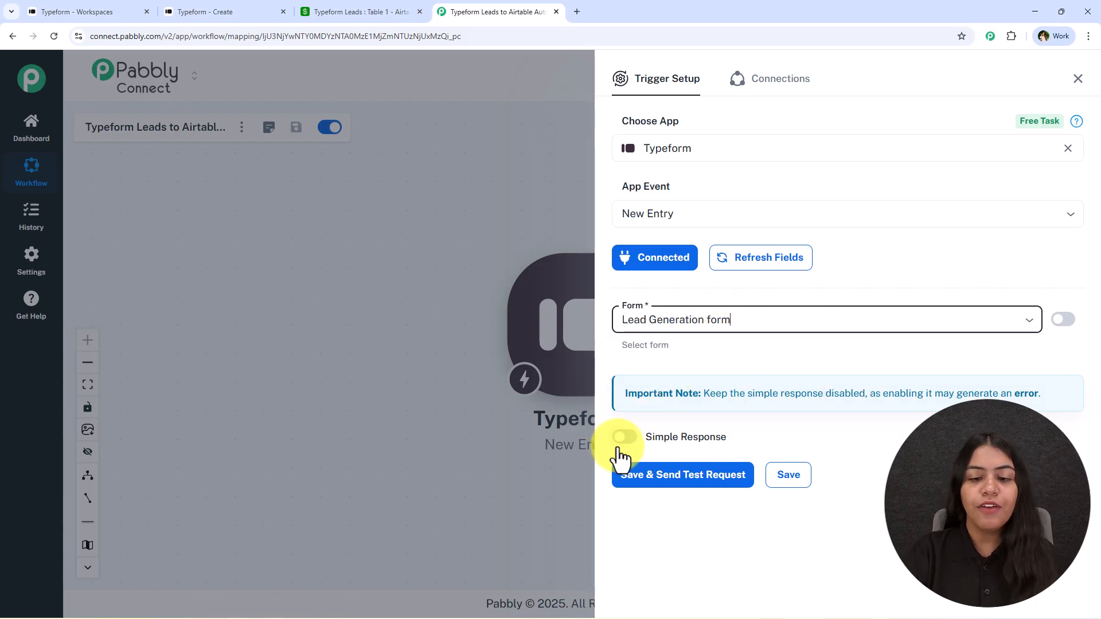
# - Leave Simple Response off and save the trigger, sending a test request
pyautogui.click(875, 418)
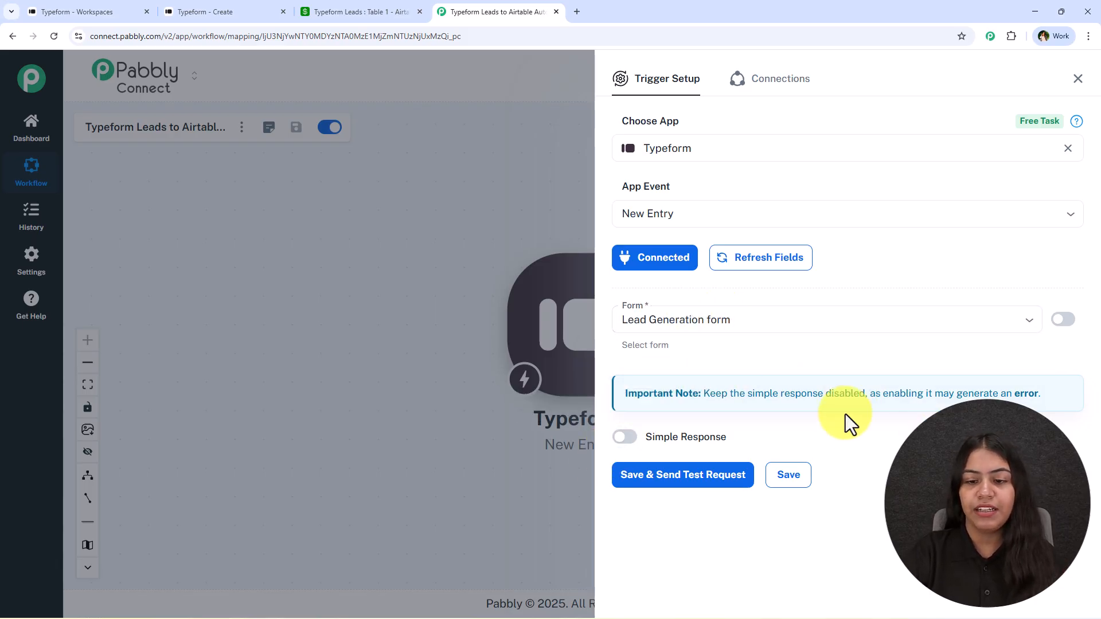
pyautogui.moveTo(704, 394); pyautogui.dragTo(1045, 393)
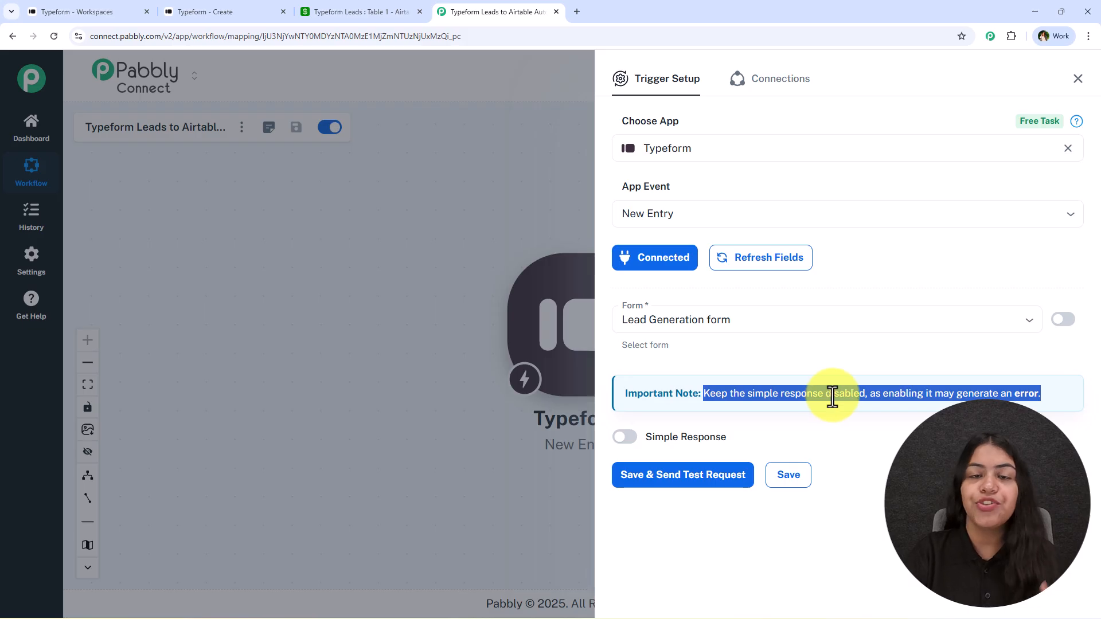
pyautogui.click(848, 427)
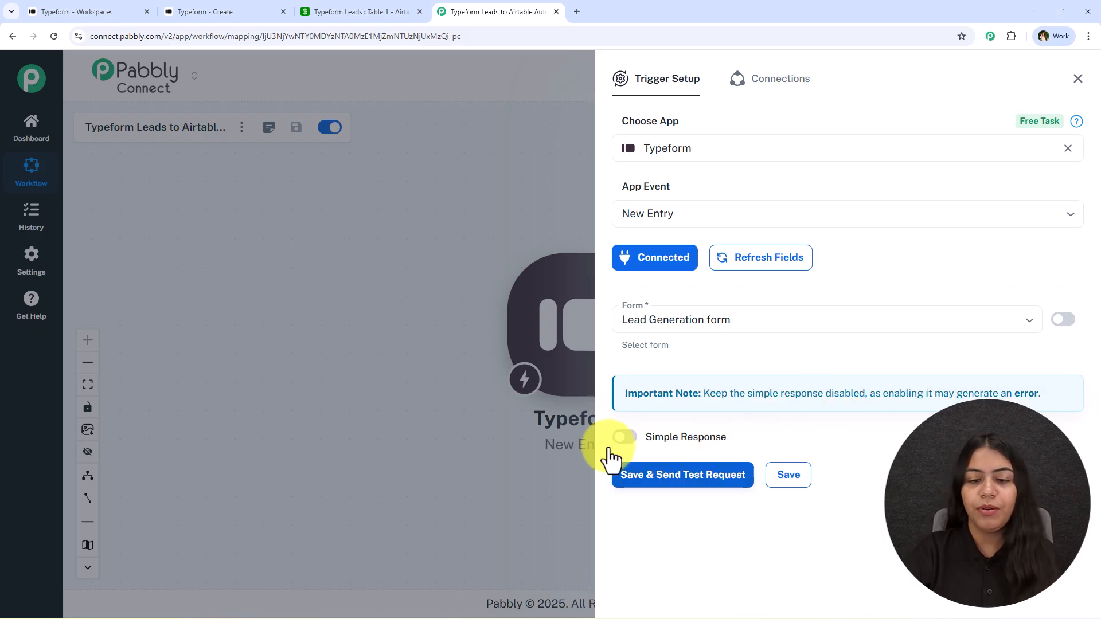
pyautogui.click(643, 479)
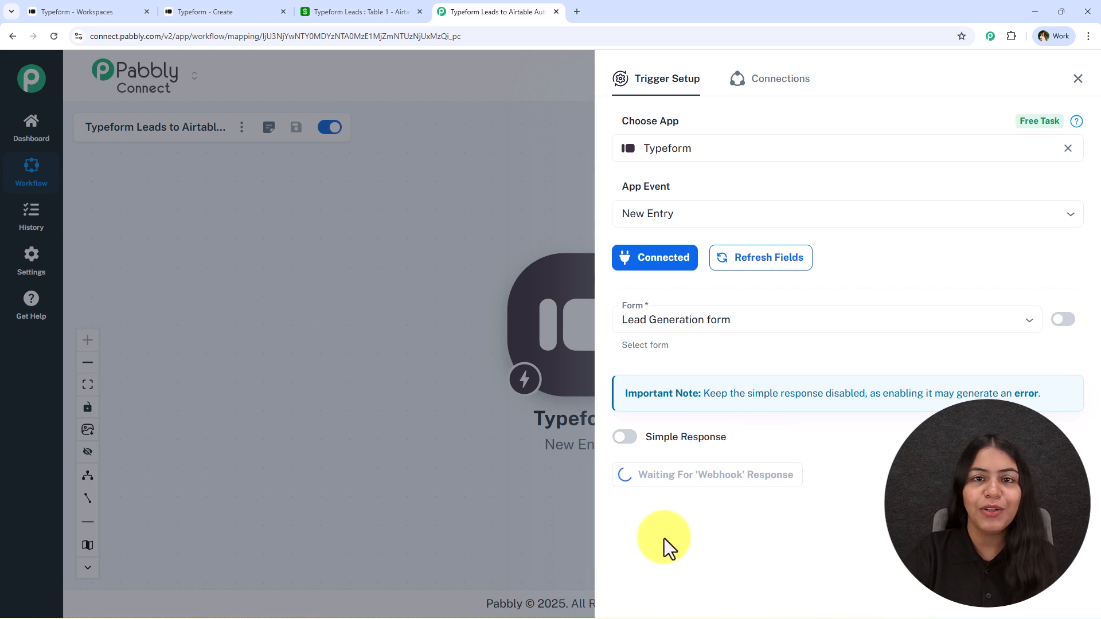
# - Go to the Typeform editor and open the Lead Generation form's Share tab
pyautogui.click(215, 11)
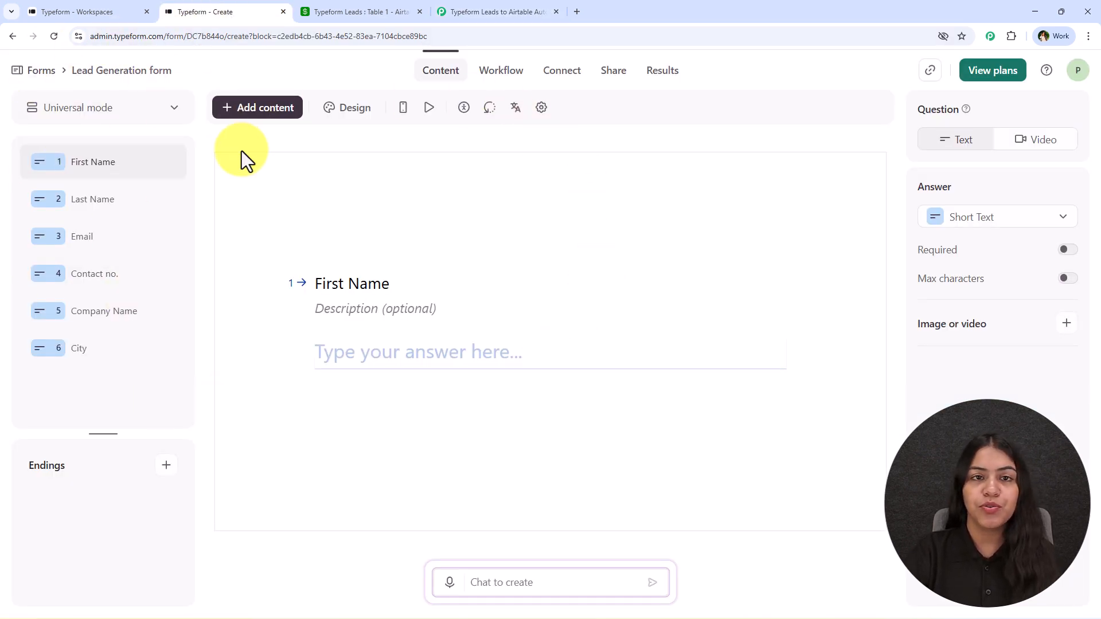
pyautogui.click(487, 11)
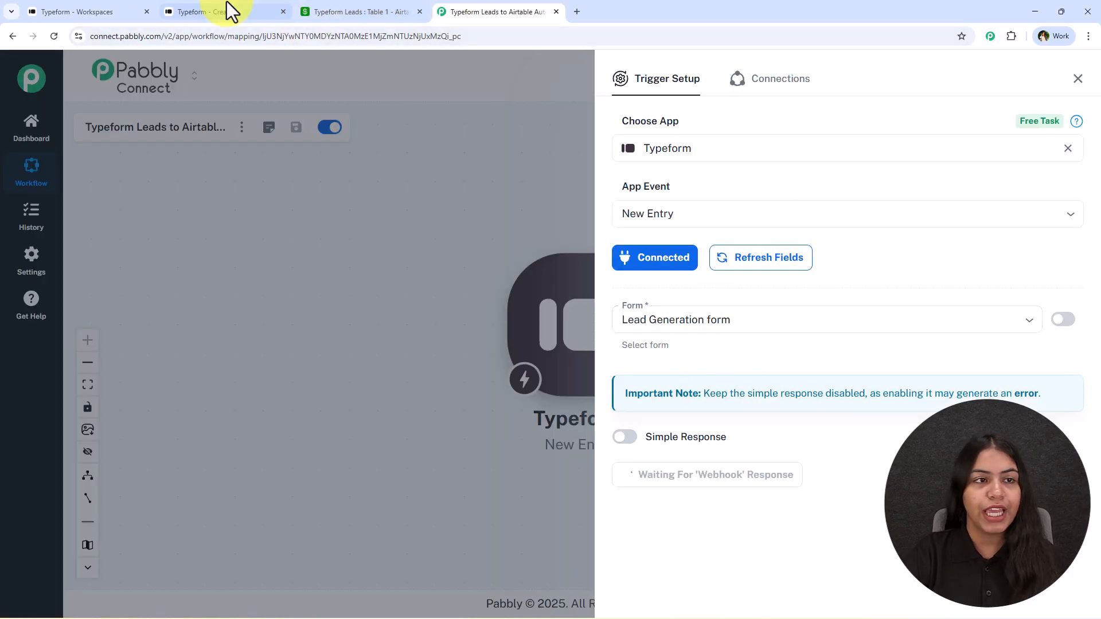
pyautogui.click(229, 10)
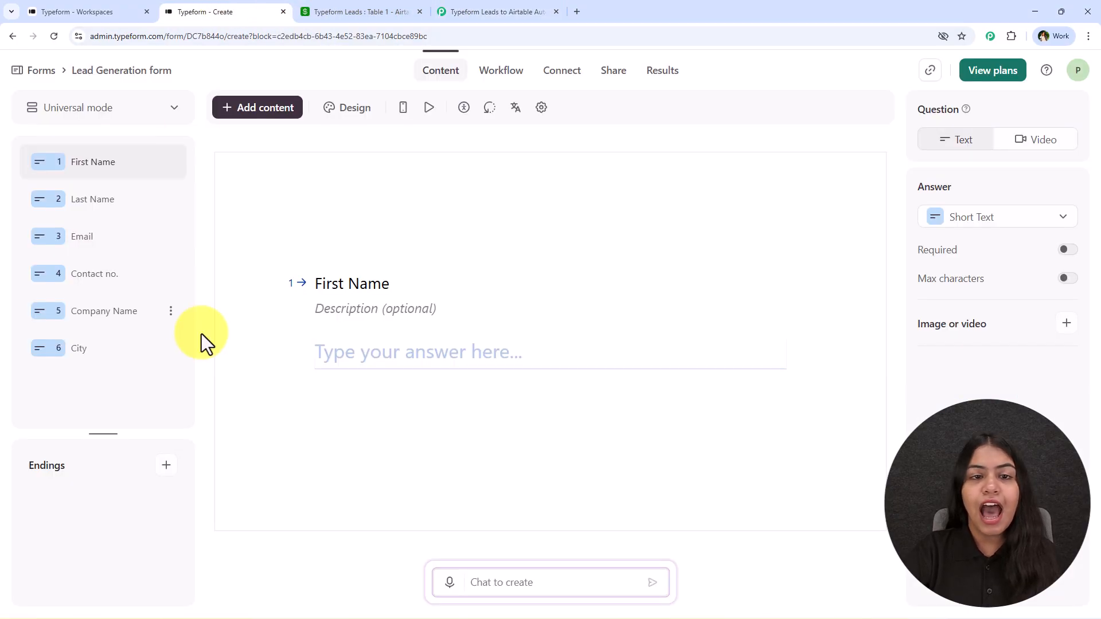
pyautogui.click(630, 72)
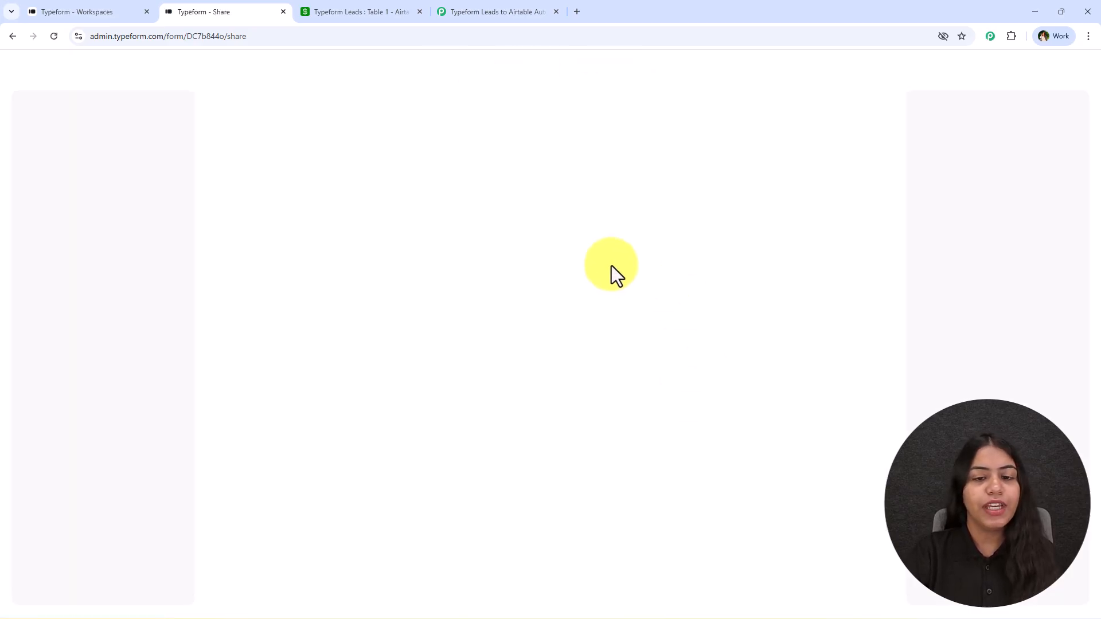
# - Copy the Lead Generation form's public link from the Share page
pyautogui.moveTo(349, 110); pyautogui.dragTo(549, 110)
pyautogui.click(260, 114)
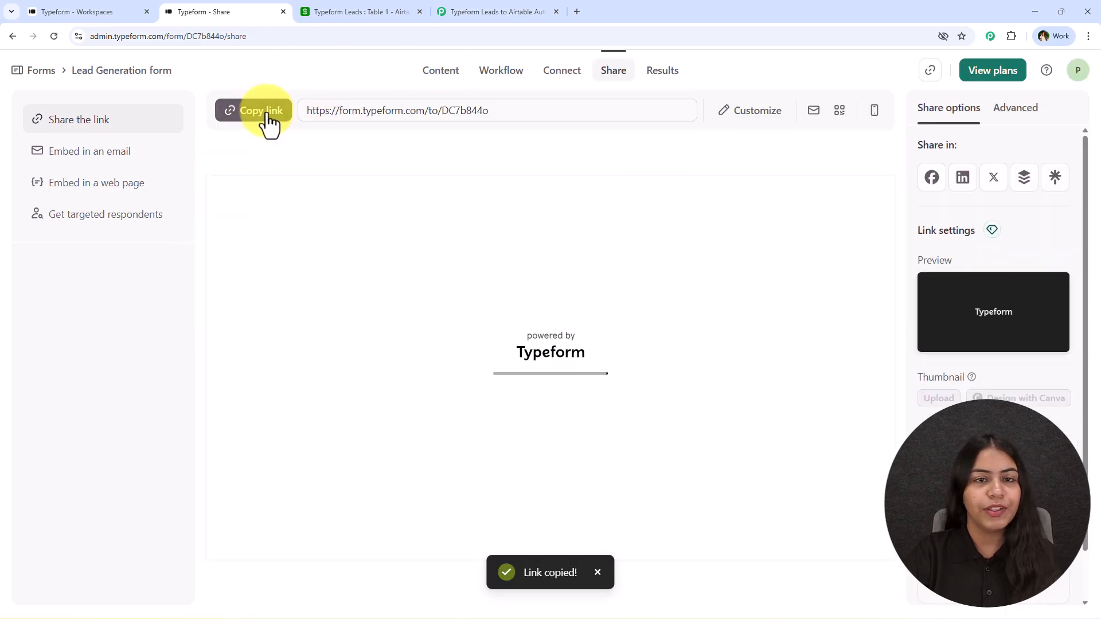
# - Load the copied public form link in a new browser tab
pyautogui.click(578, 11)
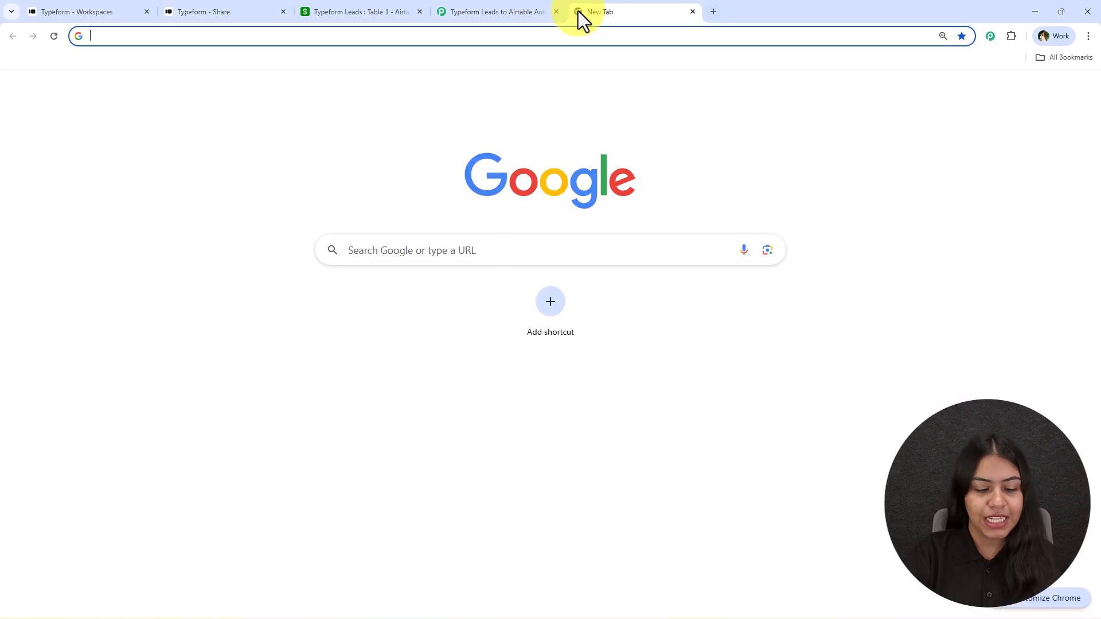
pyautogui.write('https://form.typeform.com/to/DC7b844o')
pyautogui.press('Return')
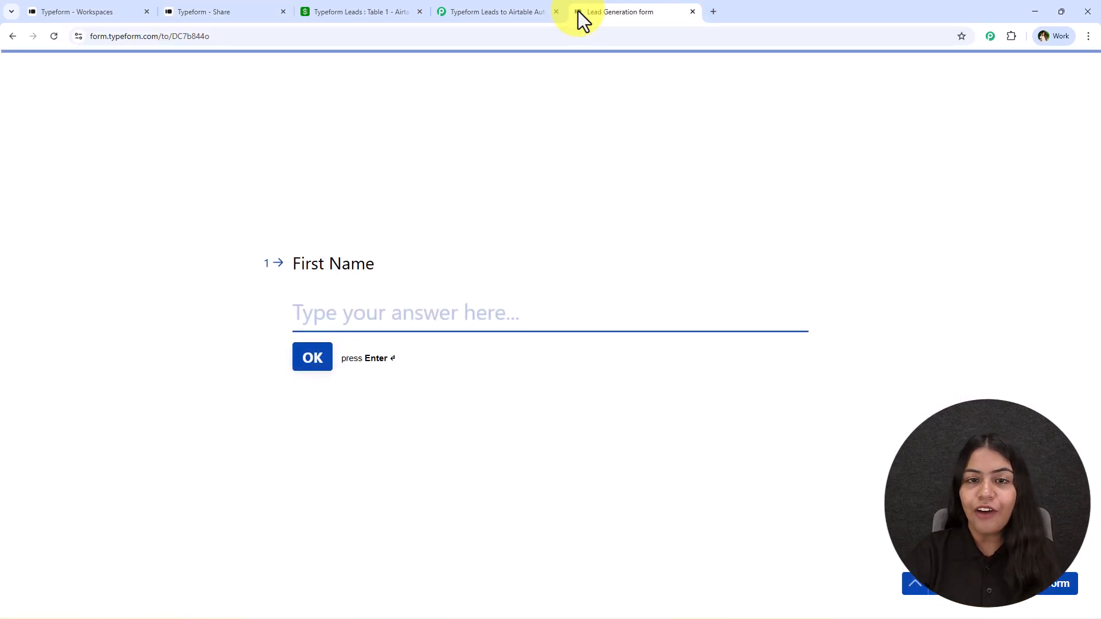
# - Answer the first name, last name, email and contact number questions with test values
pyautogui.click(408, 296)
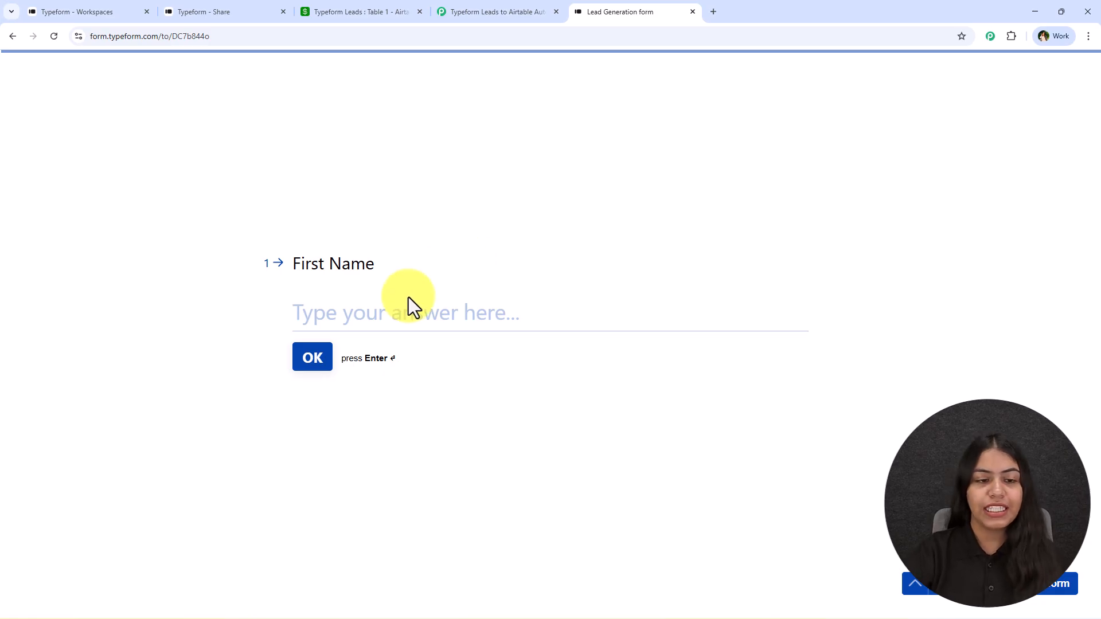
pyautogui.click(431, 311)
pyautogui.write('Dummy')
pyautogui.press('Return')
pyautogui.write('Lead')
pyautogui.press('Return')
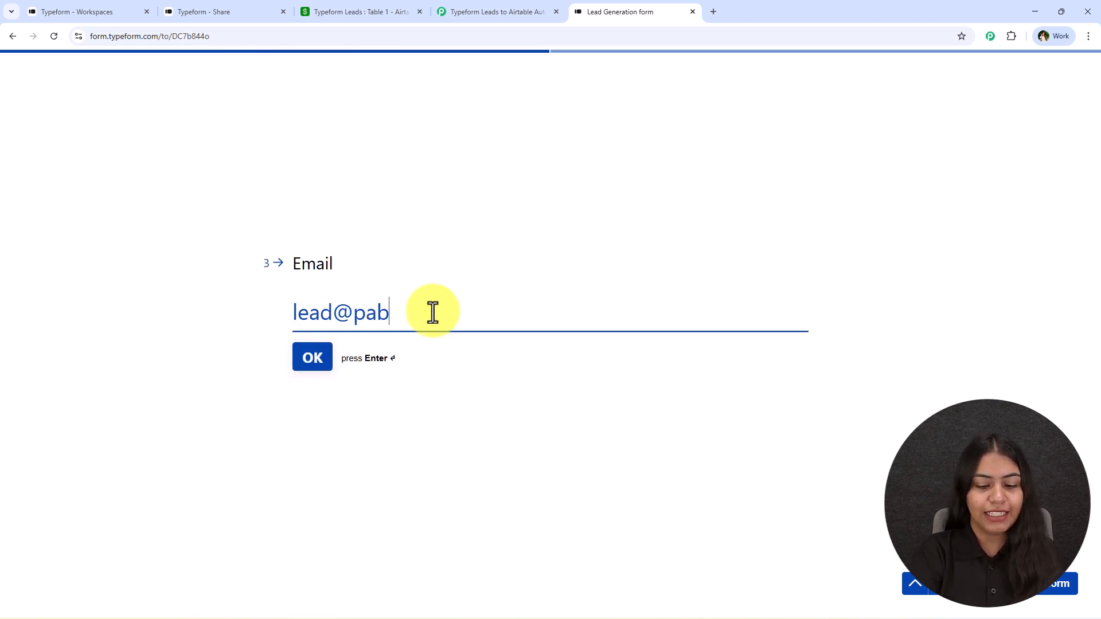
pyautogui.press('Return')
pyautogui.write('9999999999')
pyautogui.press('Return')
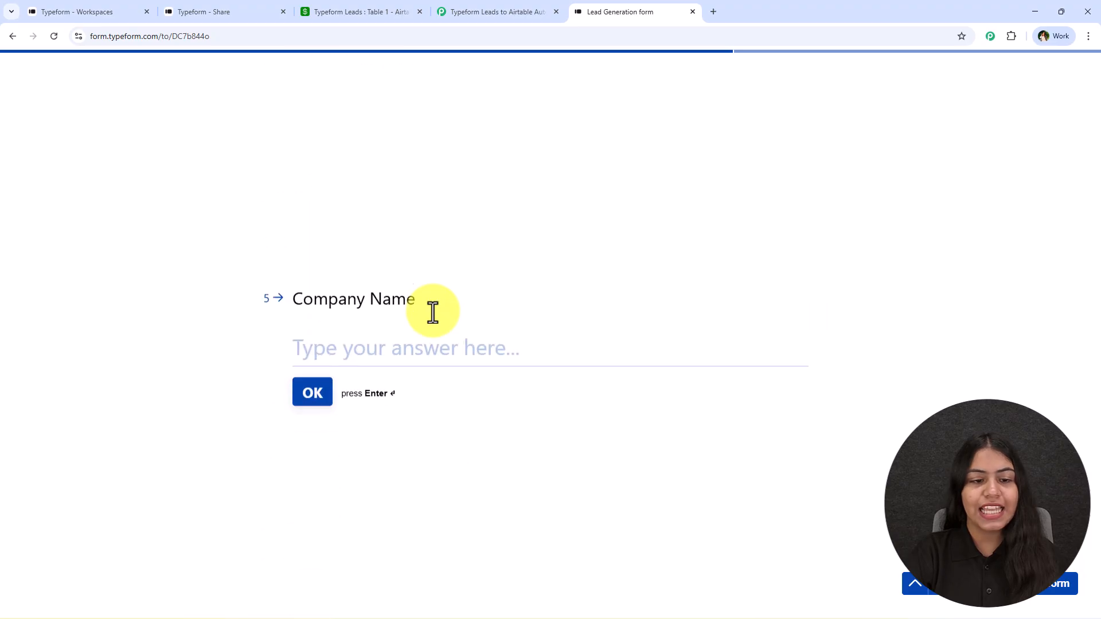
# - Enter company Pab Con and city Bhopal, submitting through to the thank-you screen
pyautogui.write('O')
pyautogui.press('BackSpace')
pyautogui.write('Pab Con')
pyautogui.press('Return')
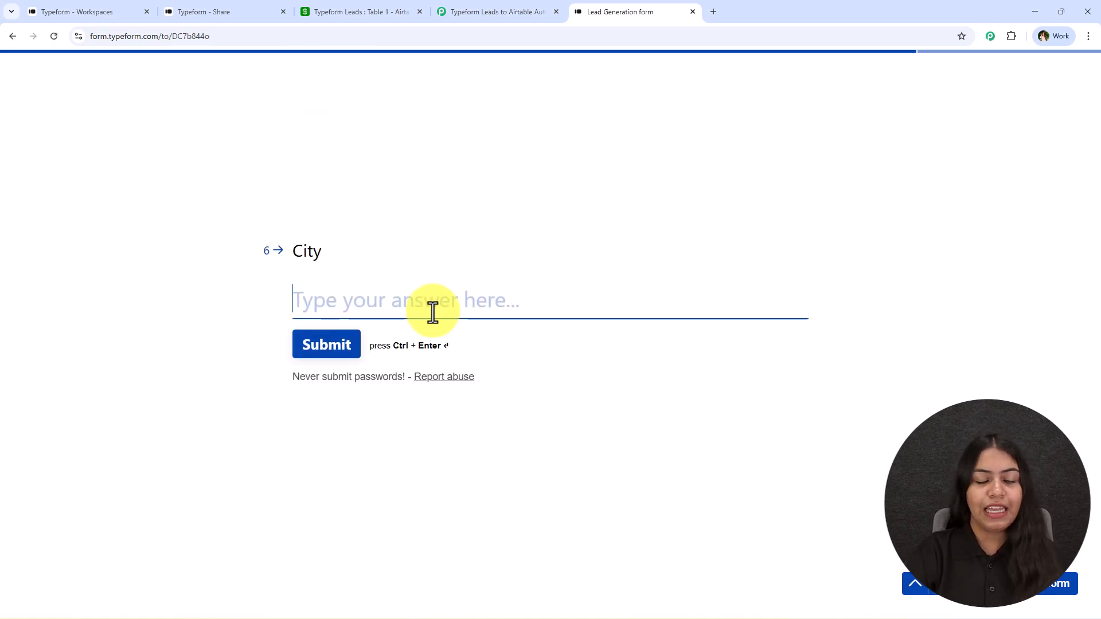
pyautogui.write('Bhopal')
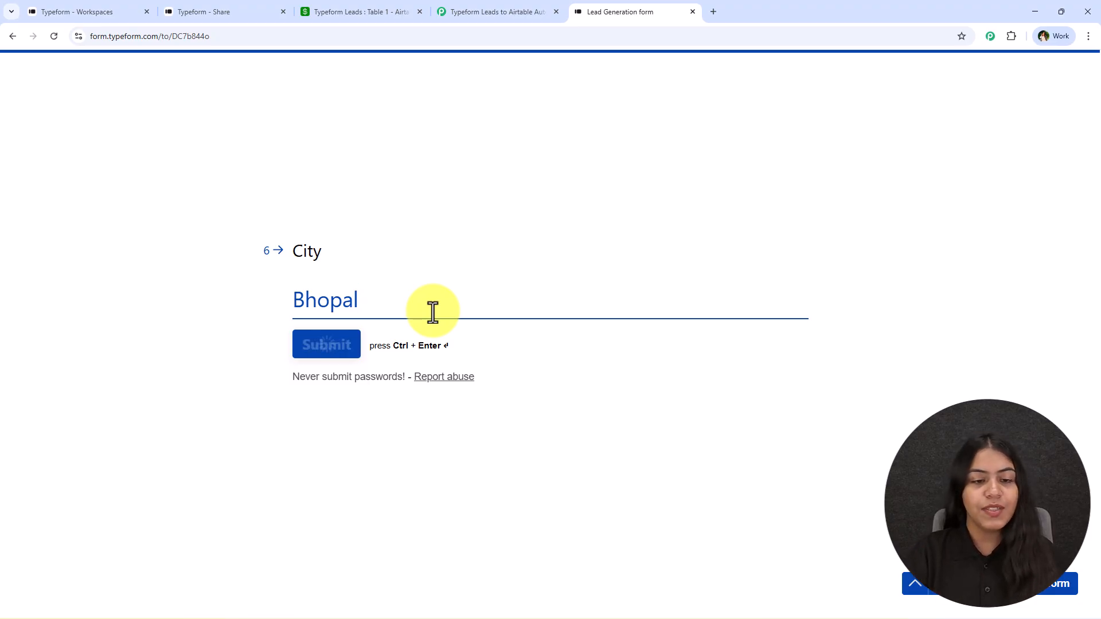
pyautogui.moveTo(438, 302); pyautogui.dragTo(788, 349)
# - Review the received first name through City values, then close the Trigger Setup panel
pyautogui.click(468, 8)
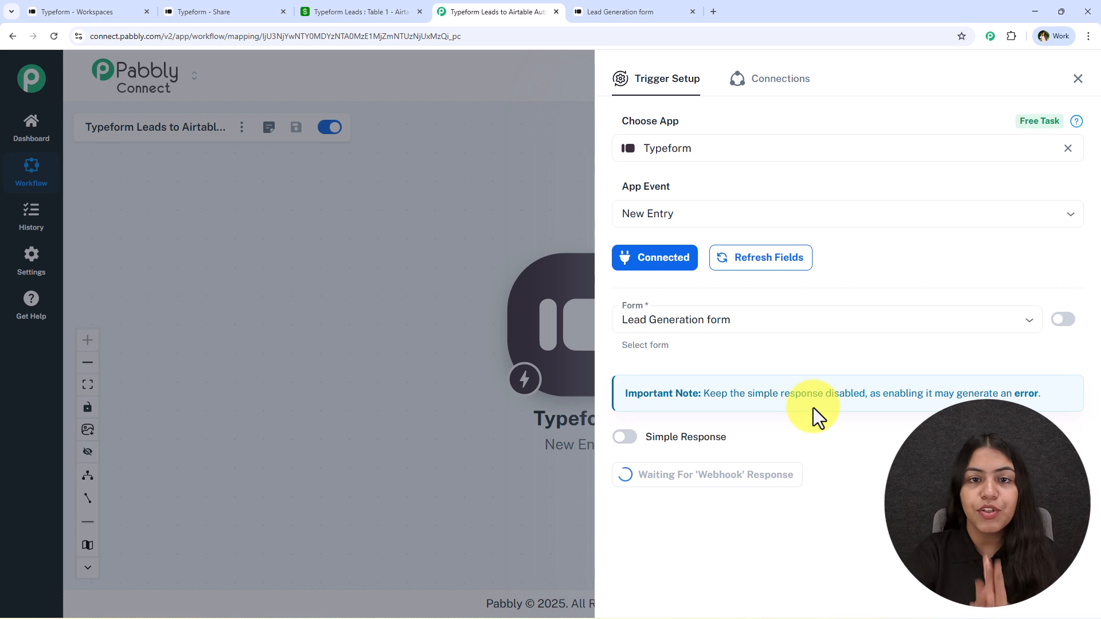
pyautogui.scroll(-4, 824, 408)
pyautogui.scroll(1, 864, 417)
pyautogui.scroll(-4, 835, 332)
pyautogui.scroll(1, 897, 437)
pyautogui.moveTo(940, 268); pyautogui.dragTo(830, 273)
pyautogui.moveTo(912, 311); pyautogui.dragTo(860, 317)
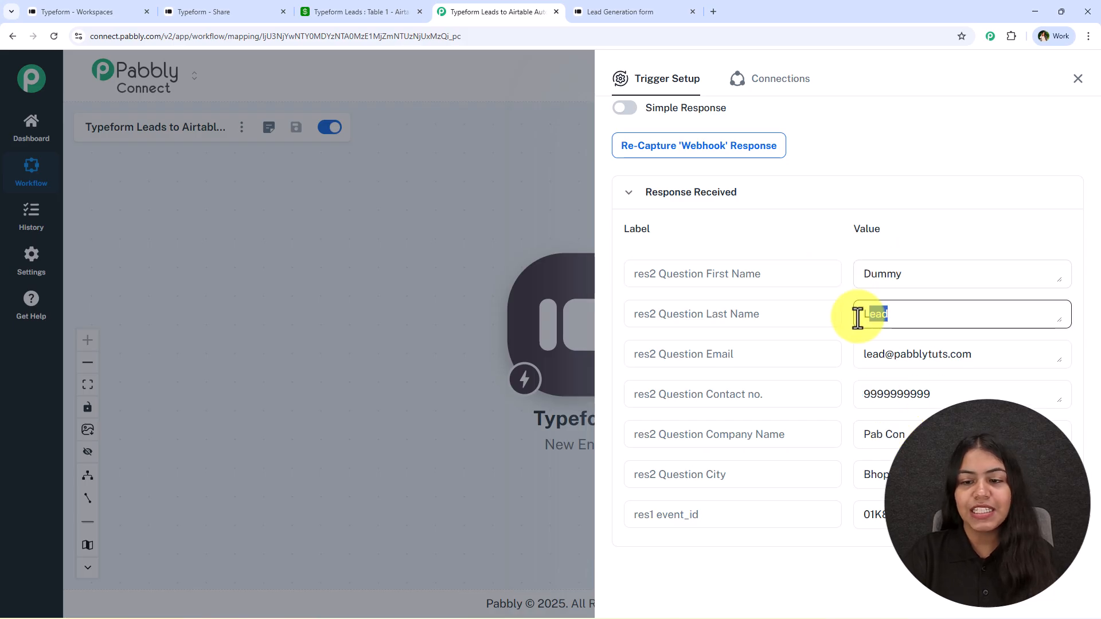
pyautogui.moveTo(1017, 351); pyautogui.dragTo(848, 357)
pyautogui.moveTo(940, 392); pyautogui.dragTo(830, 386)
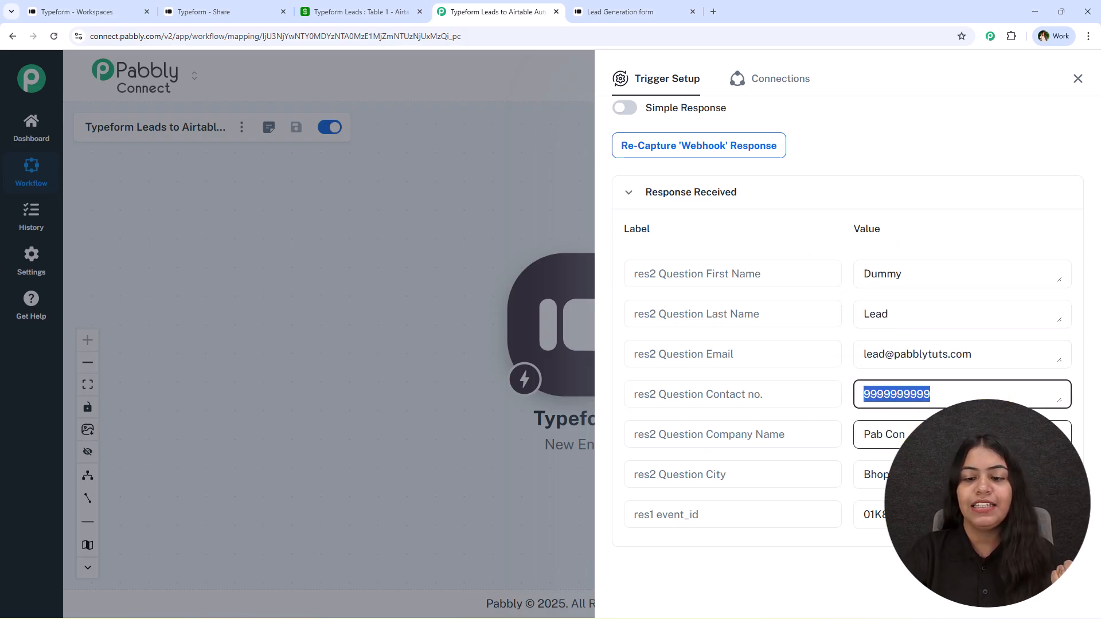
pyautogui.moveTo(917, 436); pyautogui.dragTo(847, 442)
pyautogui.moveTo(917, 476); pyautogui.dragTo(849, 484)
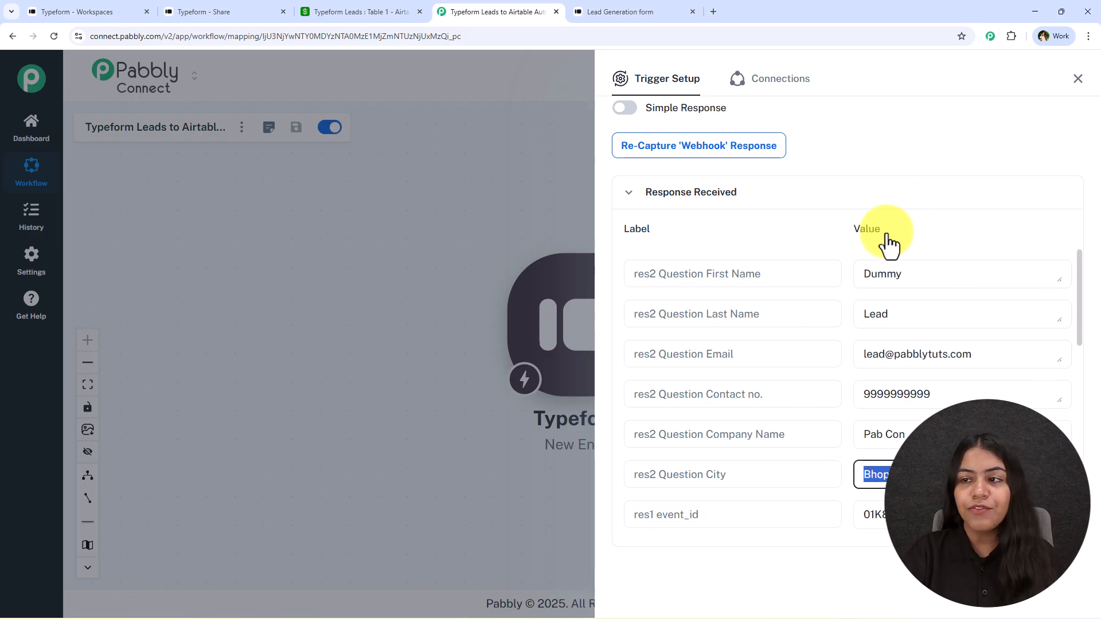
pyautogui.click(1078, 78)
pyautogui.click(194, 8)
# - Add an action step using Airtable with the Create Record event
pyautogui.click(445, 8)
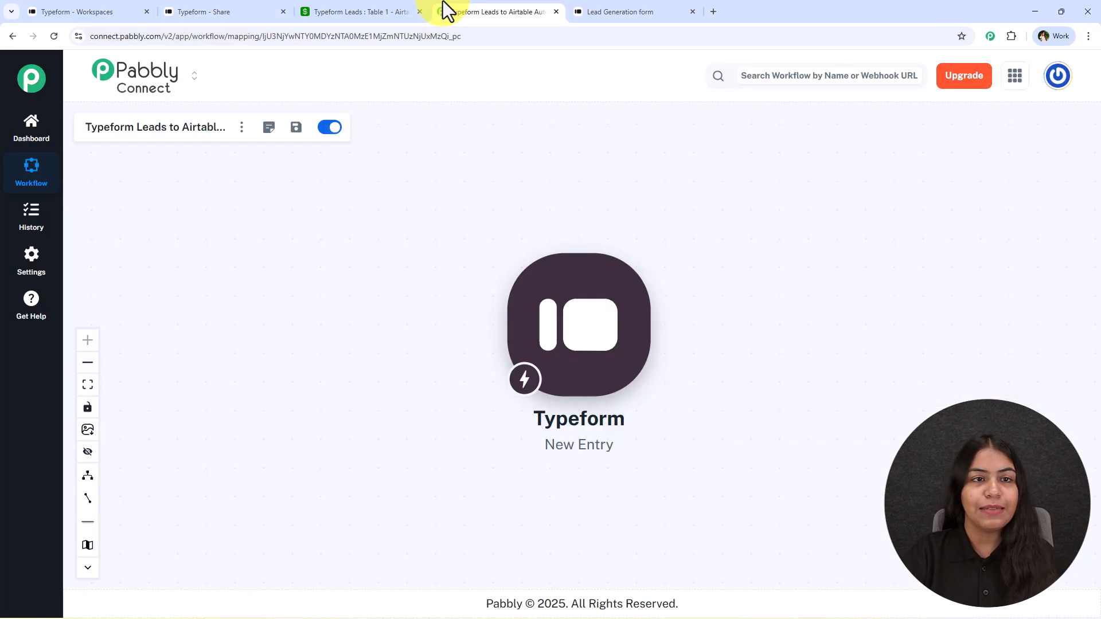
pyautogui.click(343, 11)
pyautogui.click(508, 12)
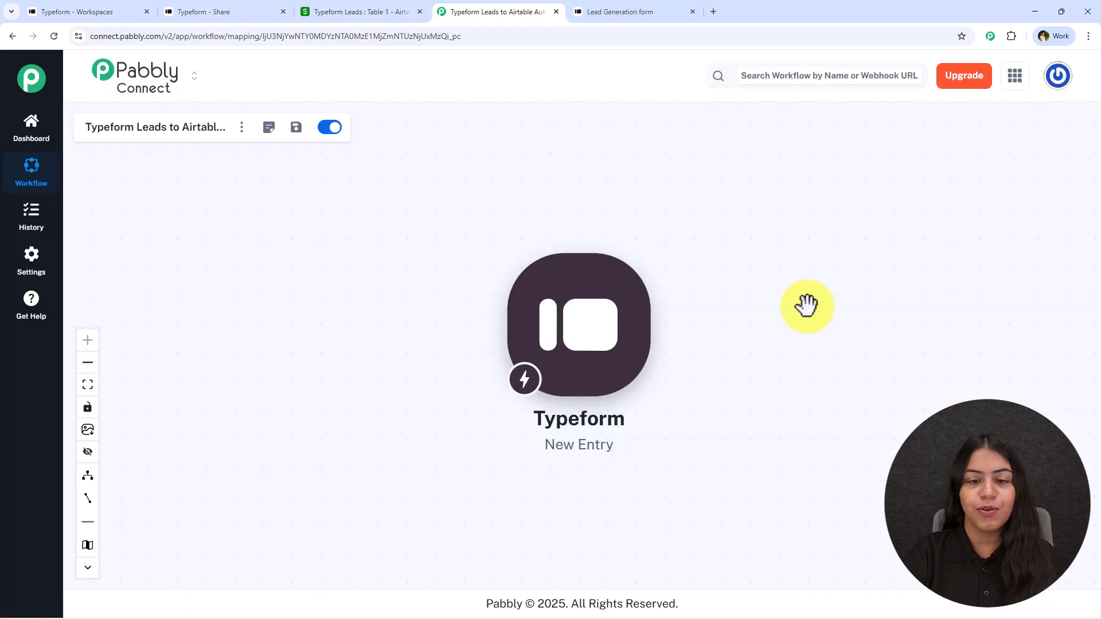
pyautogui.click(403, 327)
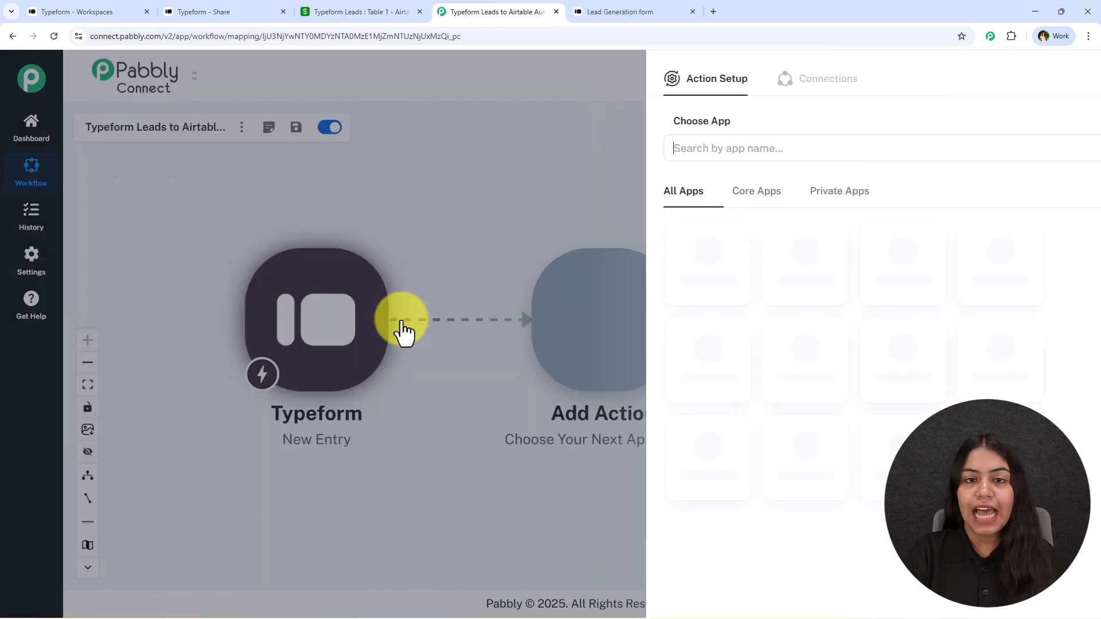
pyautogui.click(654, 148)
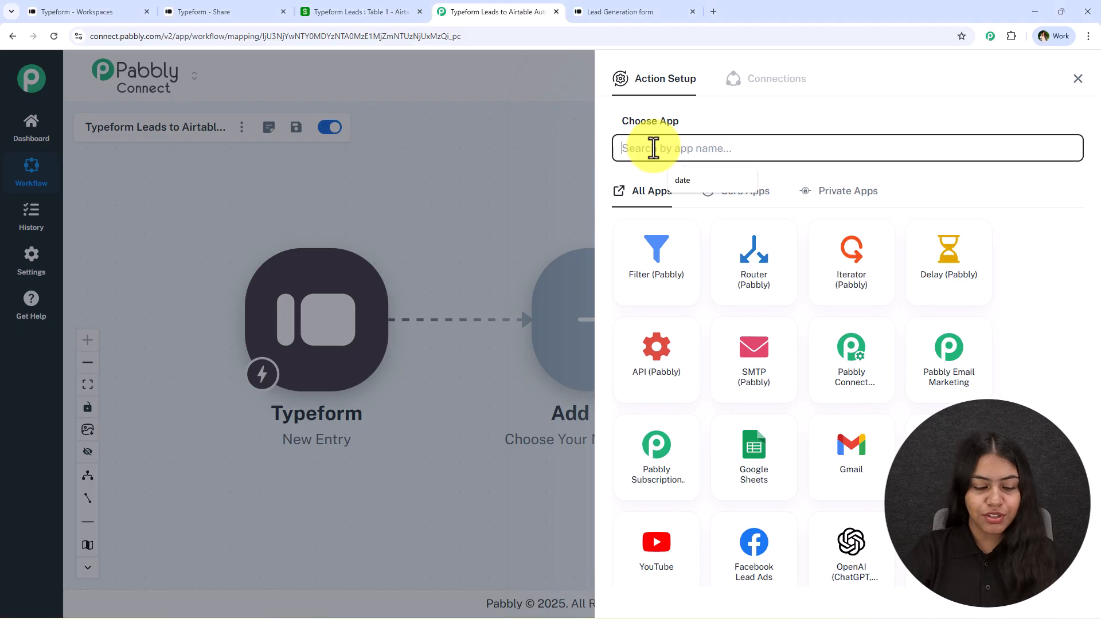
pyautogui.write('Airtable')
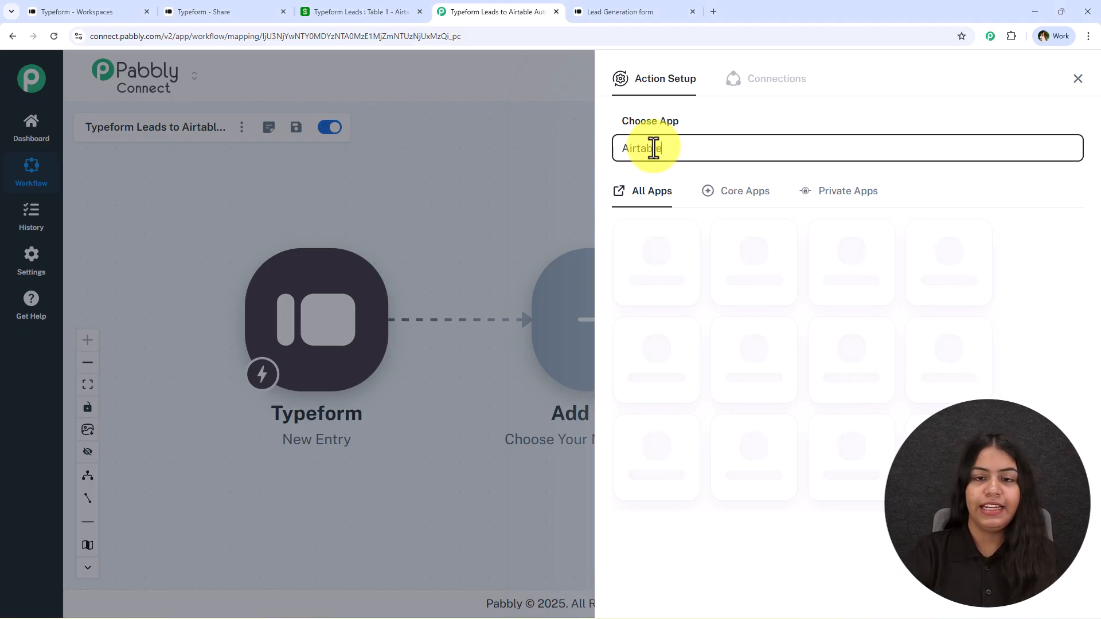
pyautogui.click(653, 257)
pyautogui.click(652, 218)
pyautogui.click(667, 262)
# - Start a new Airtable connection to bring up Airtable's authorization window
pyautogui.click(644, 260)
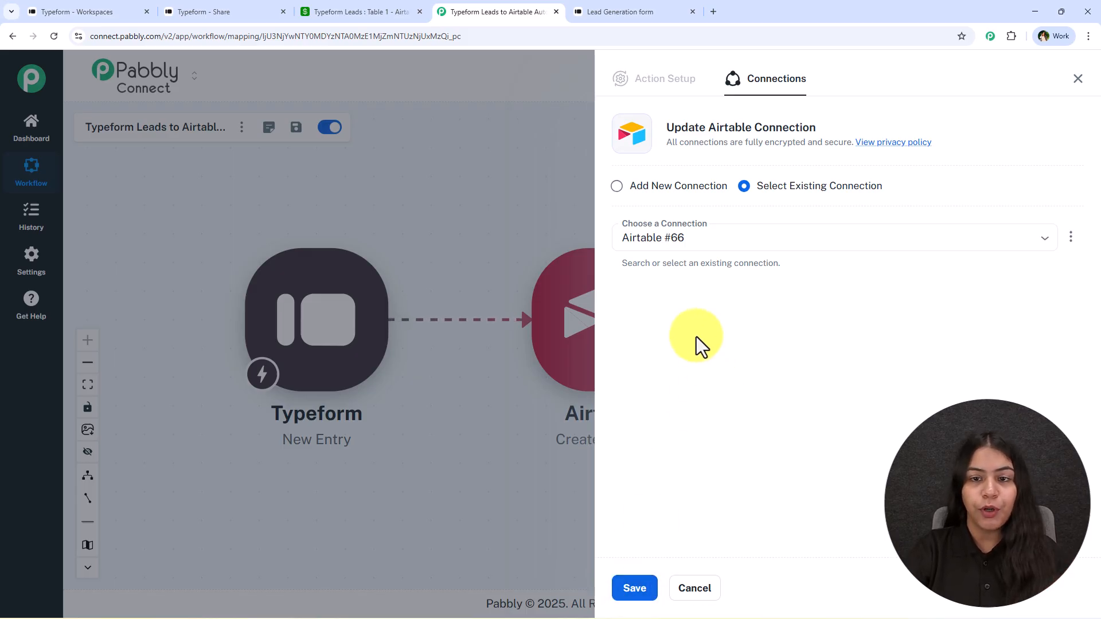
pyautogui.click(650, 188)
pyautogui.click(659, 338)
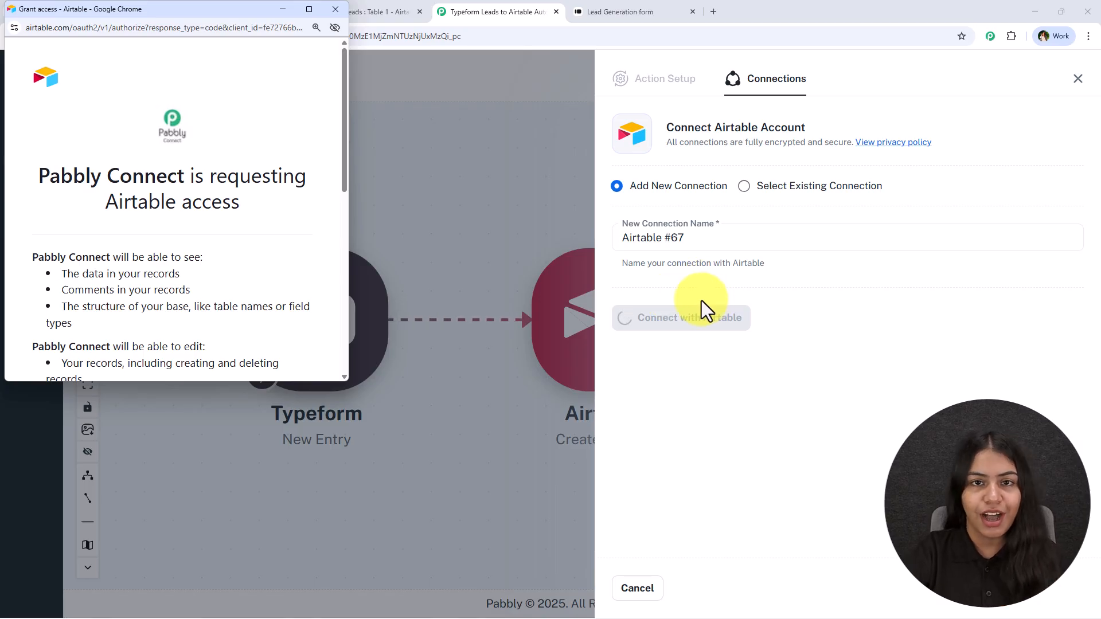
# - Remove the all-bases-and-workspaces entry from Airtable's grant-access list
pyautogui.scroll(-1, 135, 192)
pyautogui.scroll(-5, 127, 164)
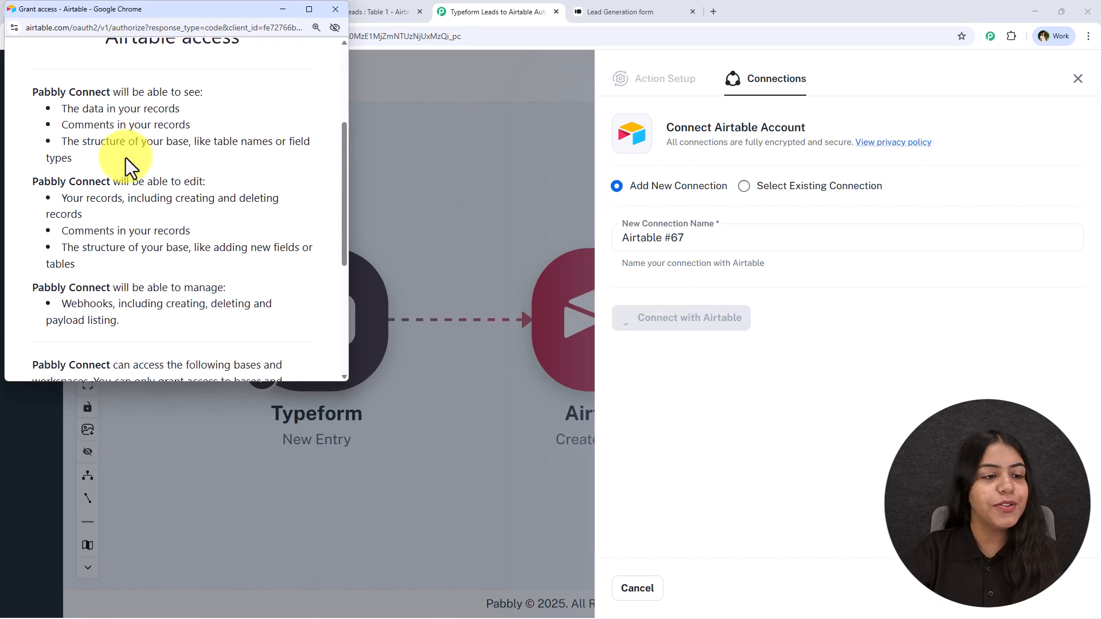
pyautogui.scroll(-1, 125, 157)
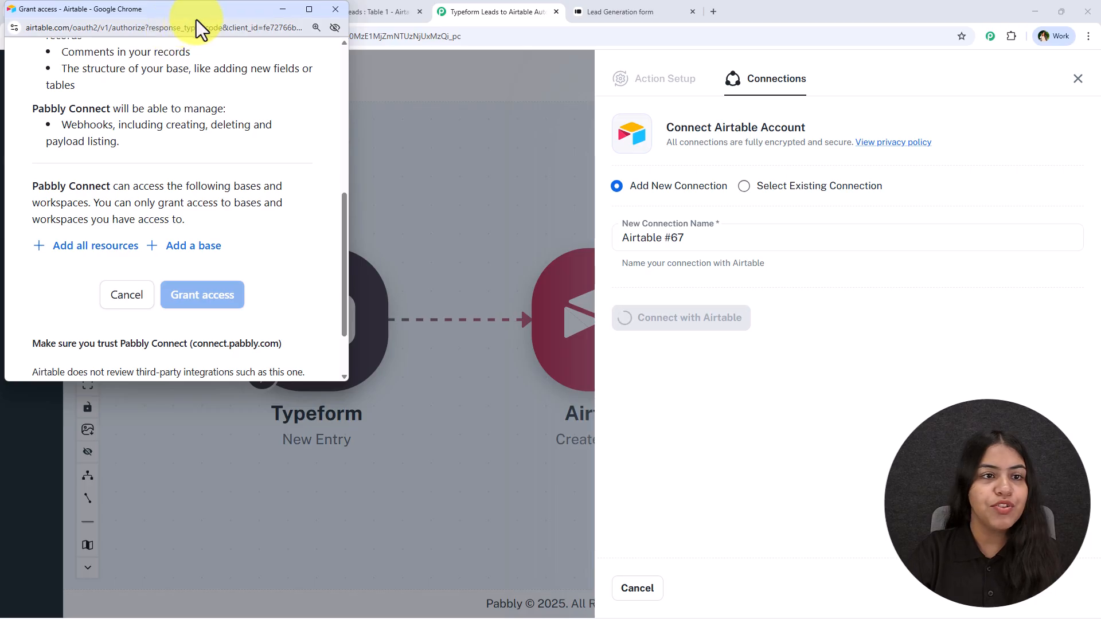
pyautogui.moveTo(192, 13); pyautogui.dragTo(224, 73)
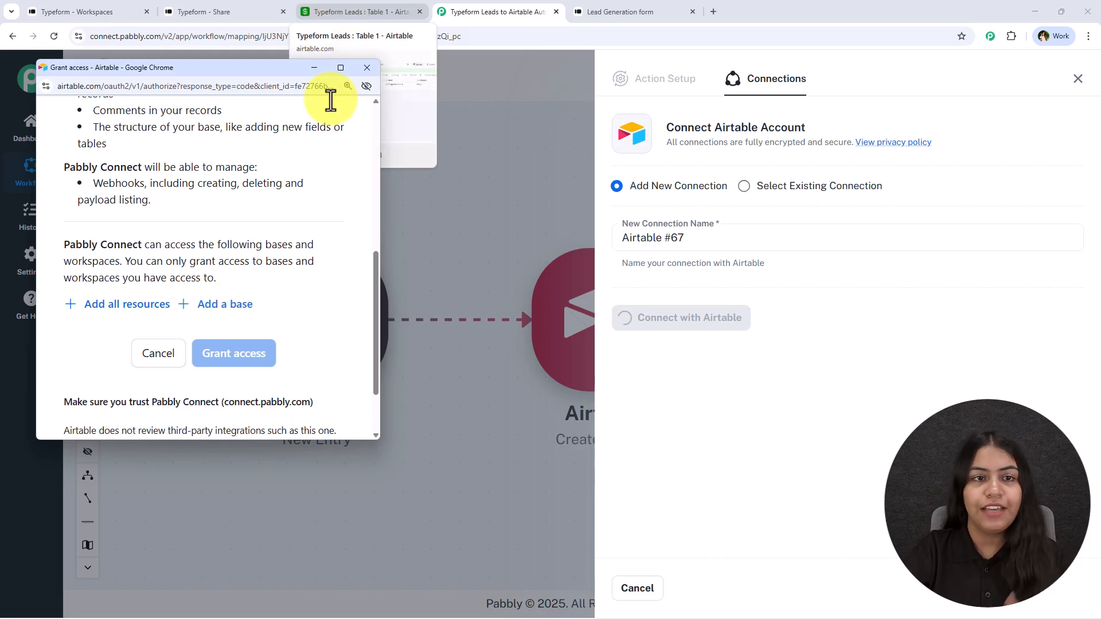
pyautogui.click(146, 309)
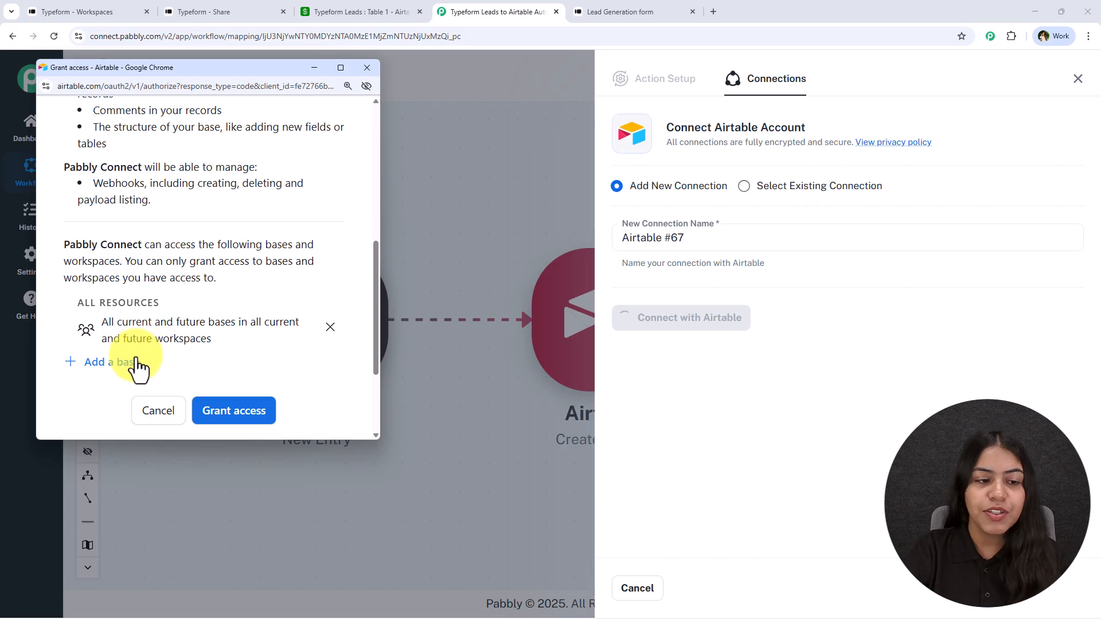
pyautogui.moveTo(94, 328); pyautogui.dragTo(228, 333)
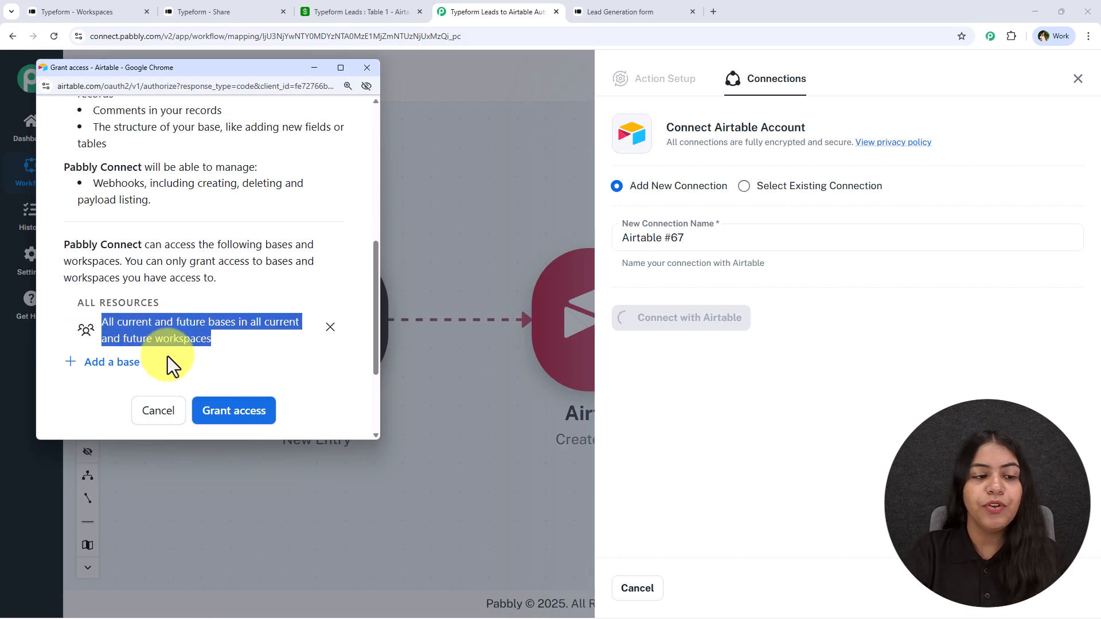
pyautogui.click(330, 327)
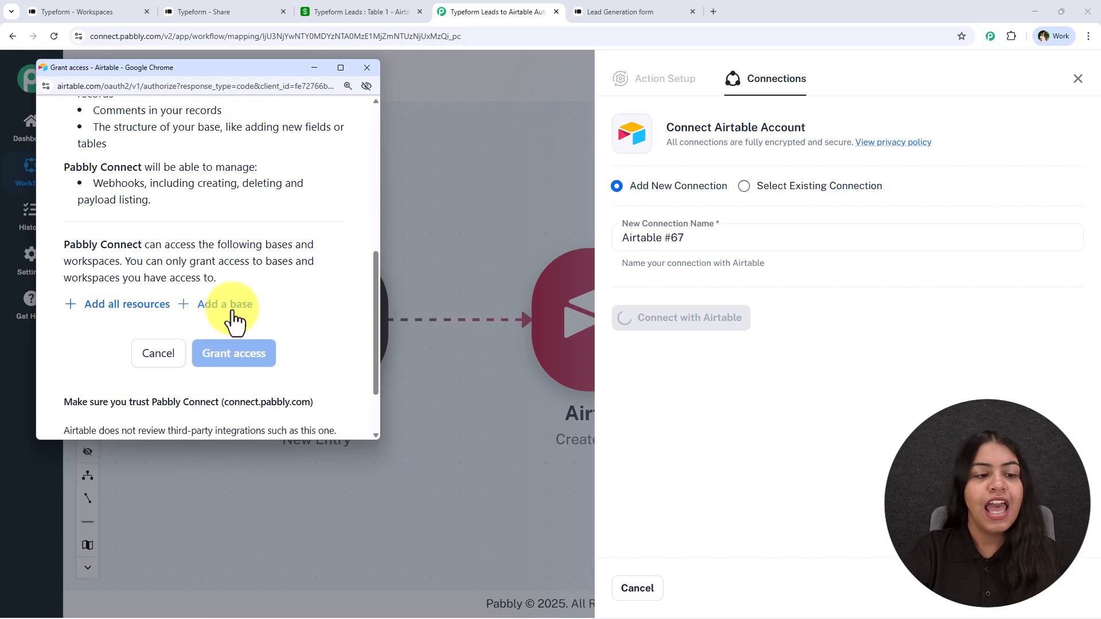
# - Search 'typ', add the Typeform Leads base, and grant Pabbly Connect access
pyautogui.click(230, 305)
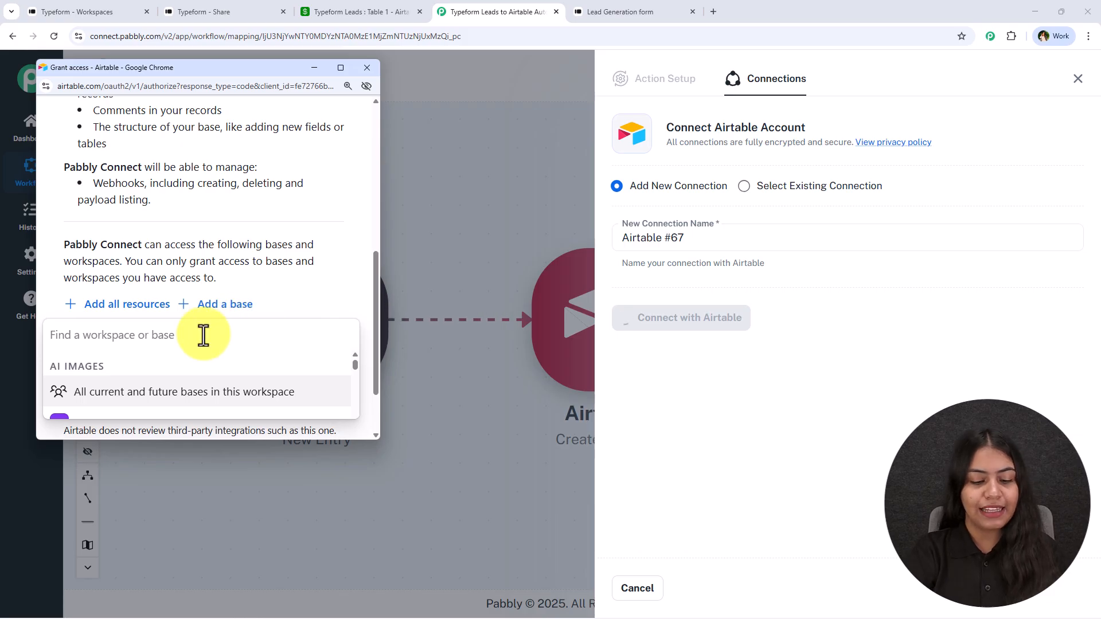
pyautogui.write('le')
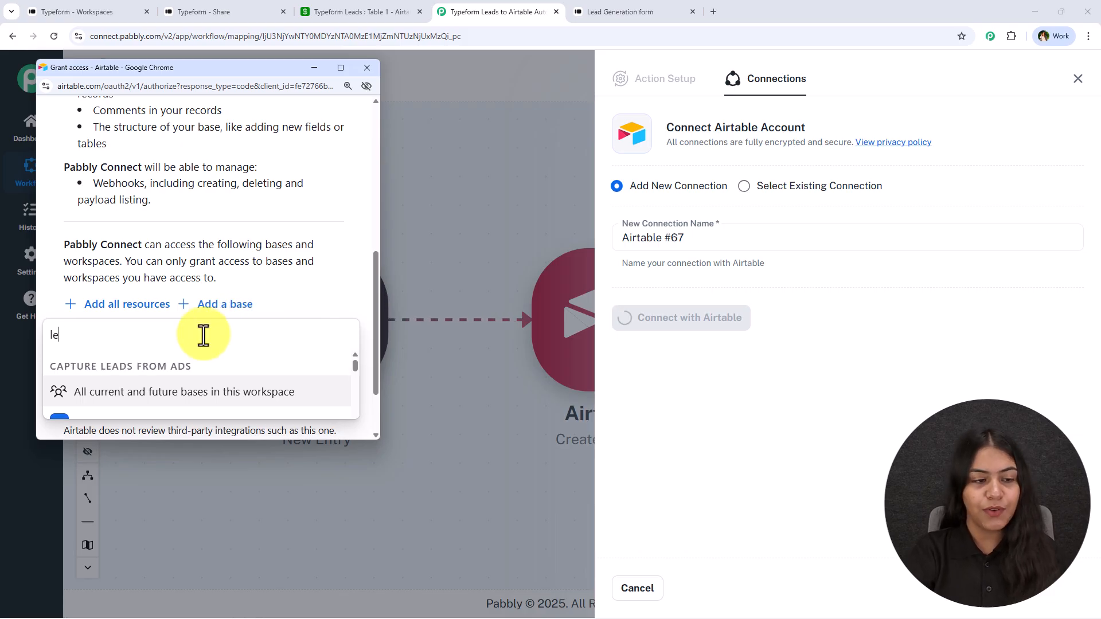
pyautogui.press('BackSpace')
pyautogui.press('BackSpace')
pyautogui.write('typ')
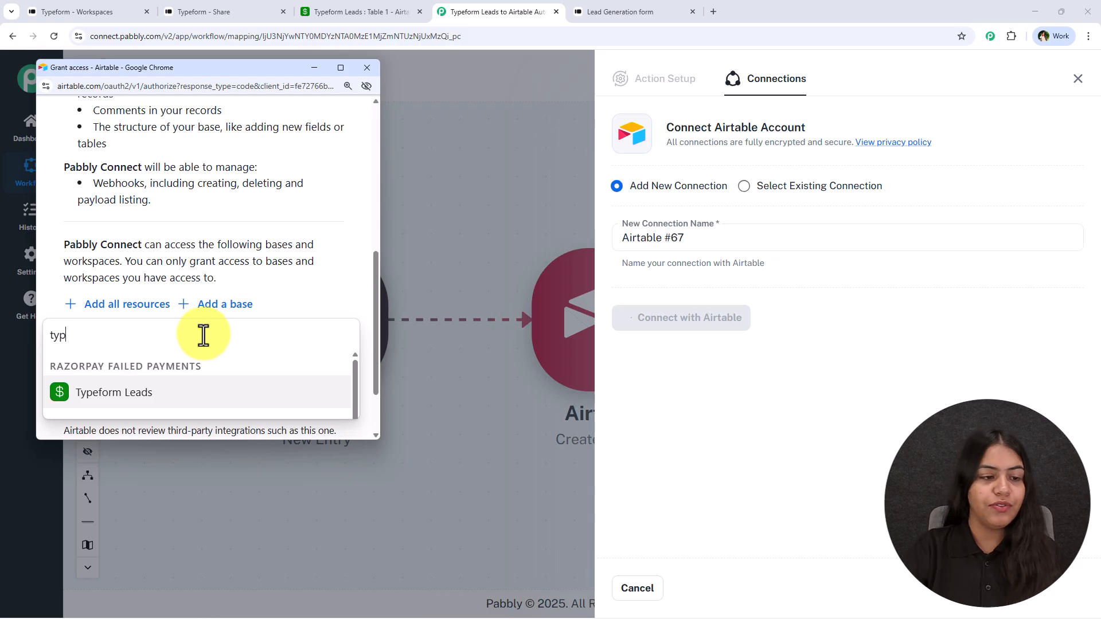
pyautogui.click(191, 395)
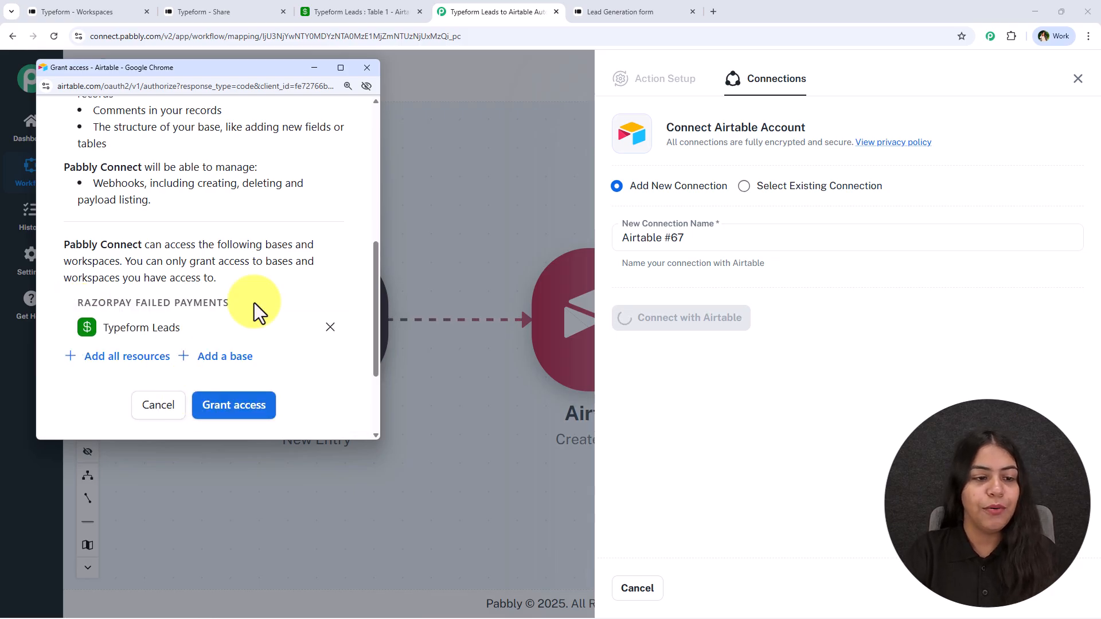
pyautogui.click(225, 401)
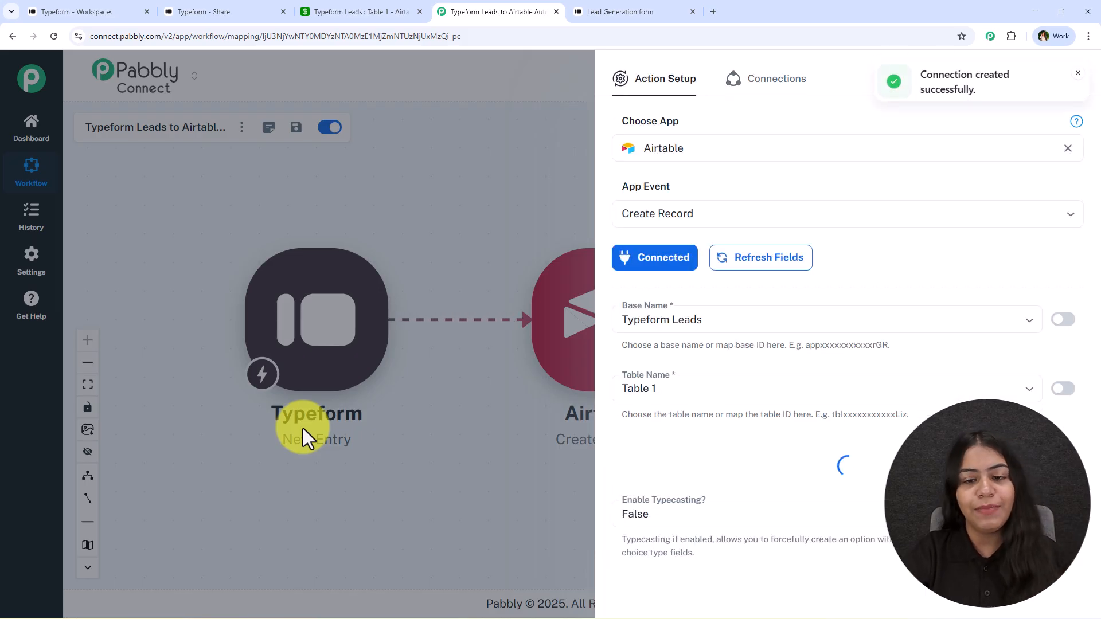
# - Confirm Typeform Leads base and Table 1 are selected, checking the table's columns in Airtable
pyautogui.scroll(-2, 740, 356)
pyautogui.click(694, 215)
pyautogui.click(715, 270)
pyautogui.click(361, 12)
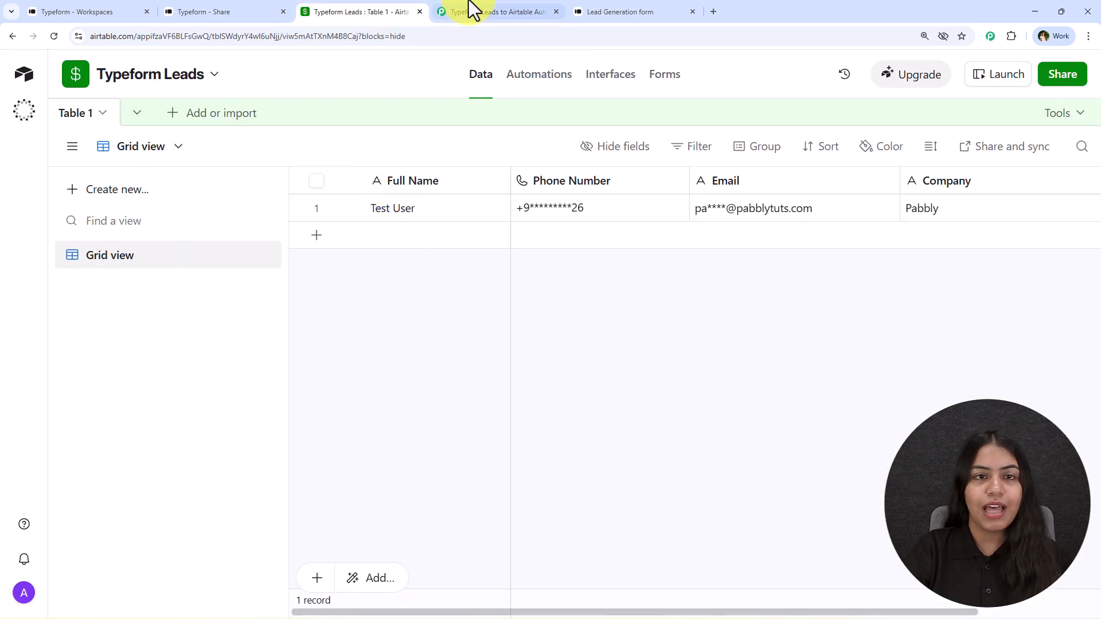
pyautogui.click(467, 12)
pyautogui.scroll(-2, 688, 252)
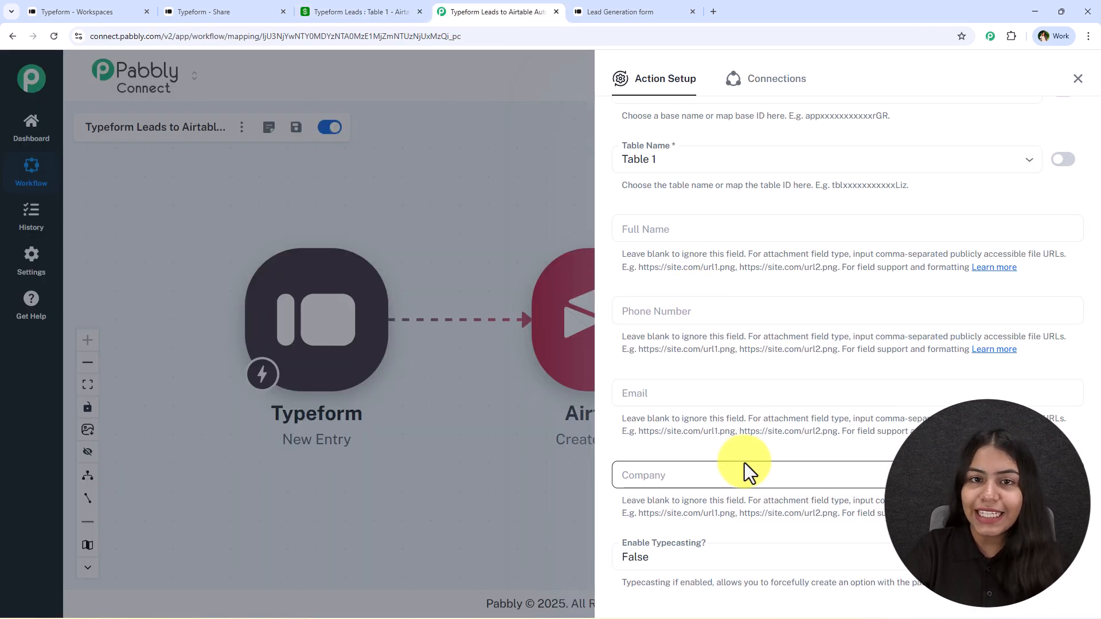
pyautogui.click(676, 232)
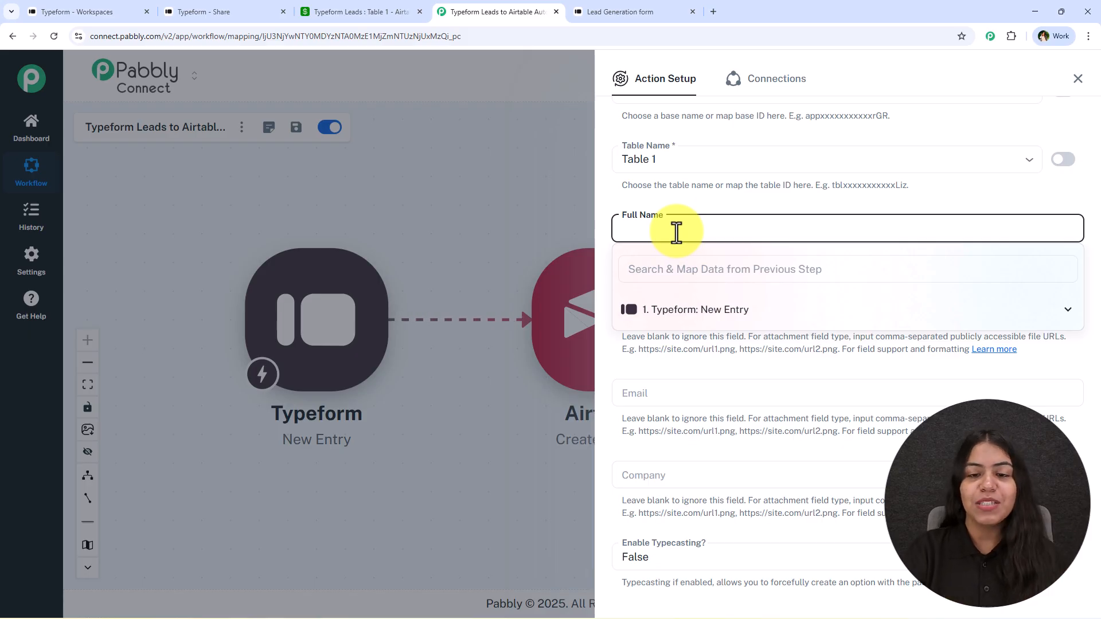
# - Map Typeform First Name and Last Name into Full Name, and Contact no. into Phone Number
pyautogui.click(691, 313)
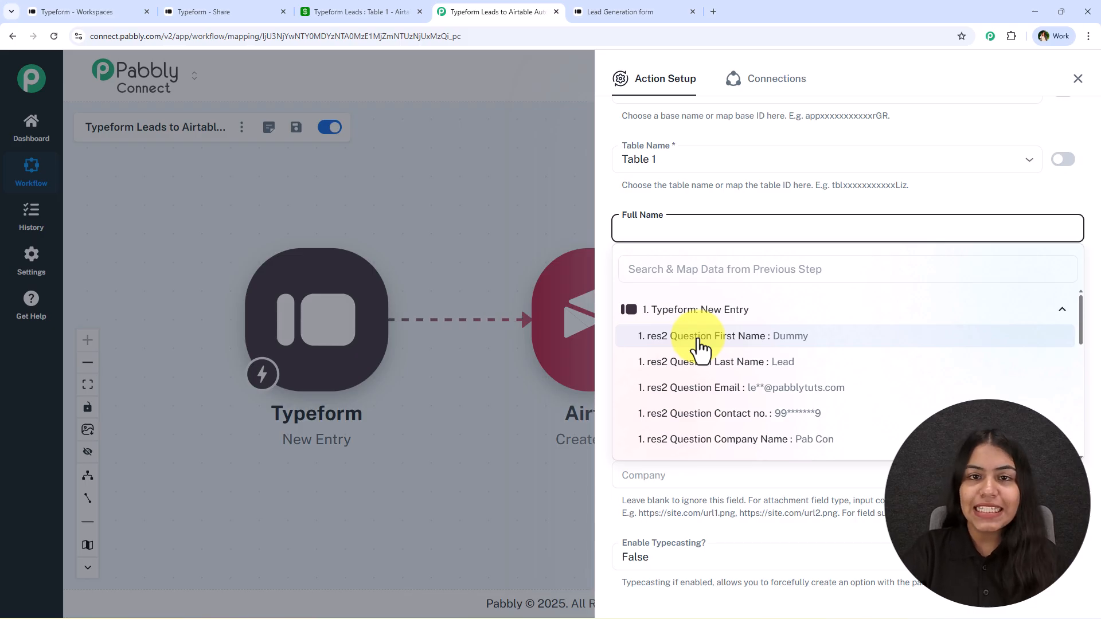
pyautogui.click(699, 338)
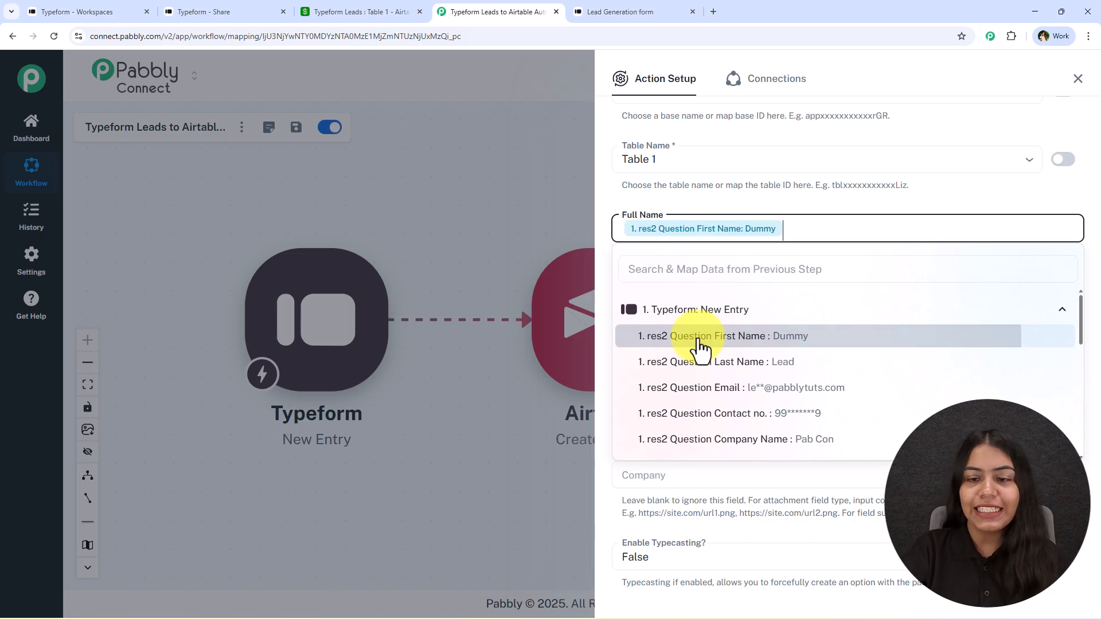
pyautogui.click(804, 367)
pyautogui.click(659, 313)
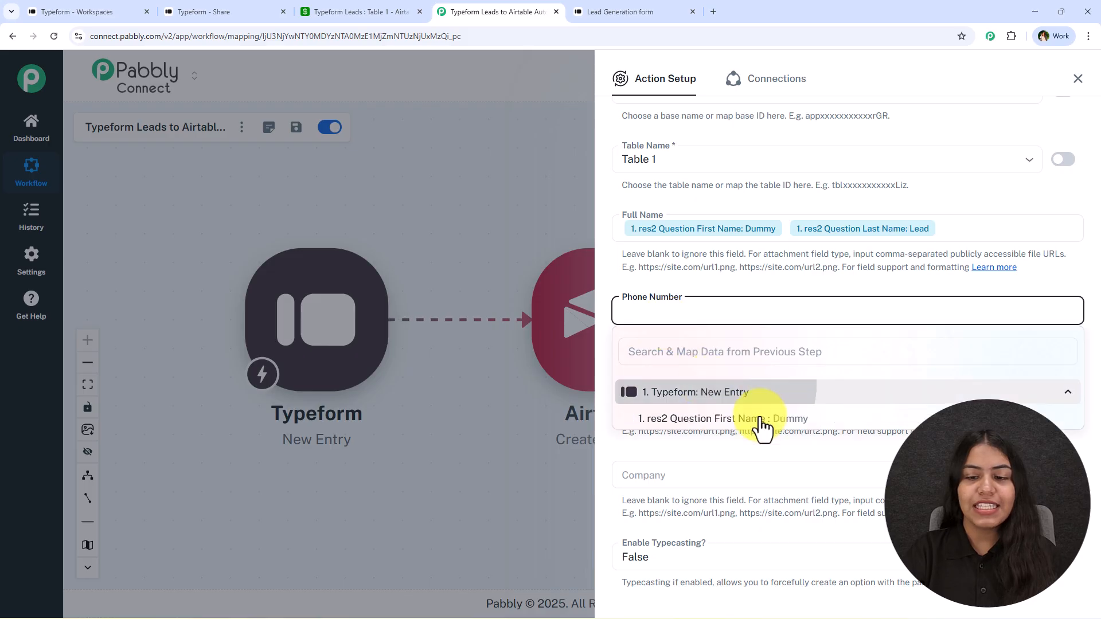
pyautogui.click(797, 491)
pyautogui.click(721, 297)
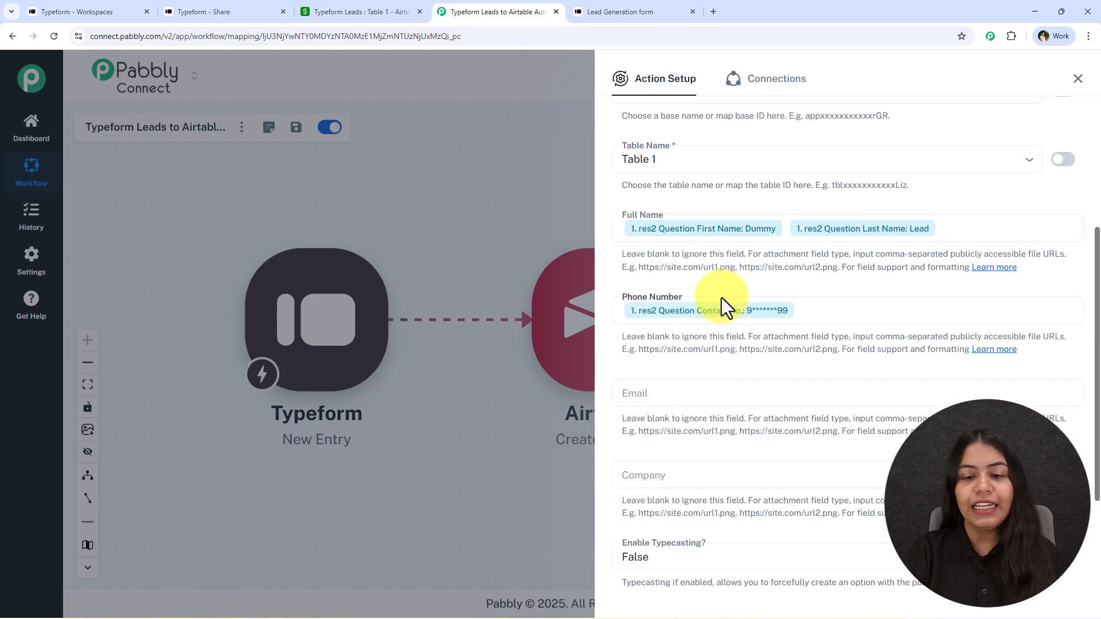
# - Map the Typeform Email answer into Email and Company Name into Company
pyautogui.click(670, 401)
pyautogui.click(737, 496)
pyautogui.click(756, 551)
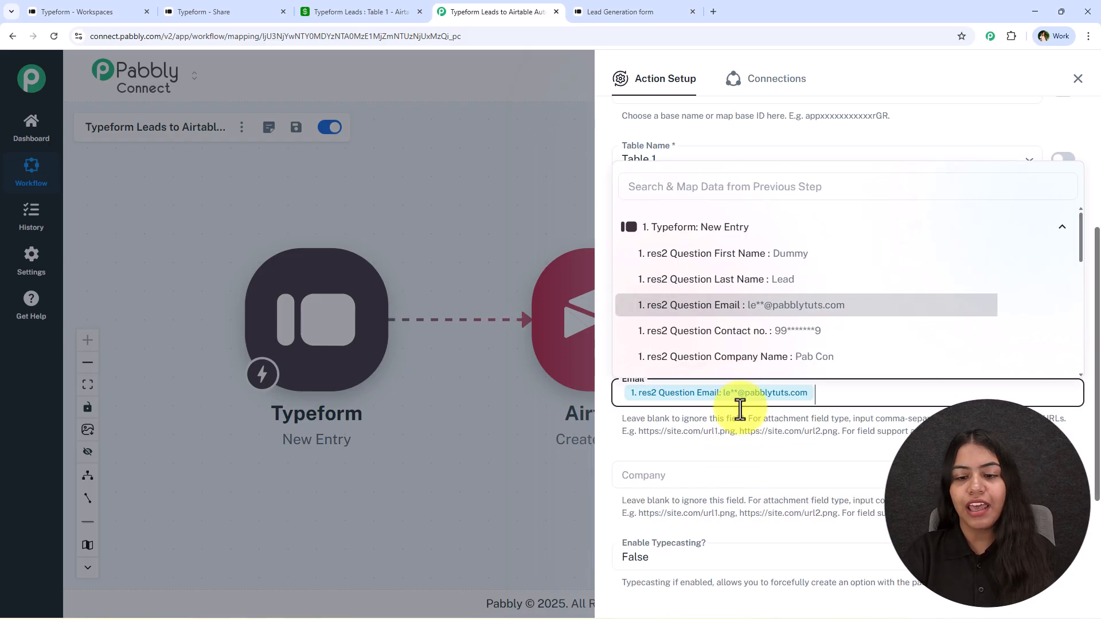
pyautogui.click(659, 473)
pyautogui.click(738, 562)
pyautogui.scroll(-2, 757, 573)
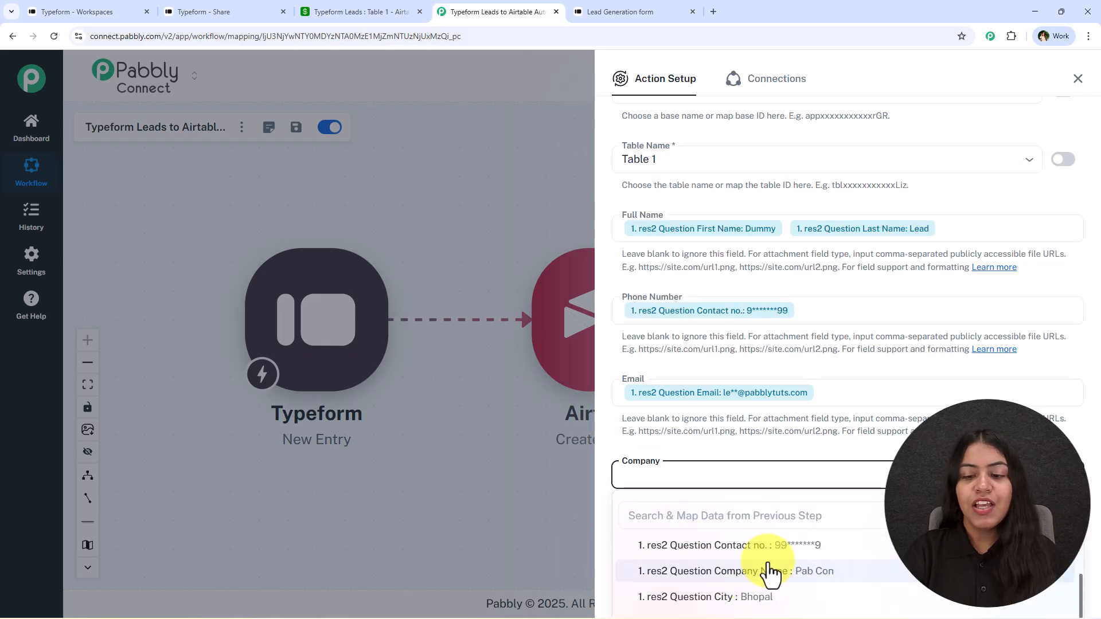
pyautogui.click(766, 572)
pyautogui.click(754, 499)
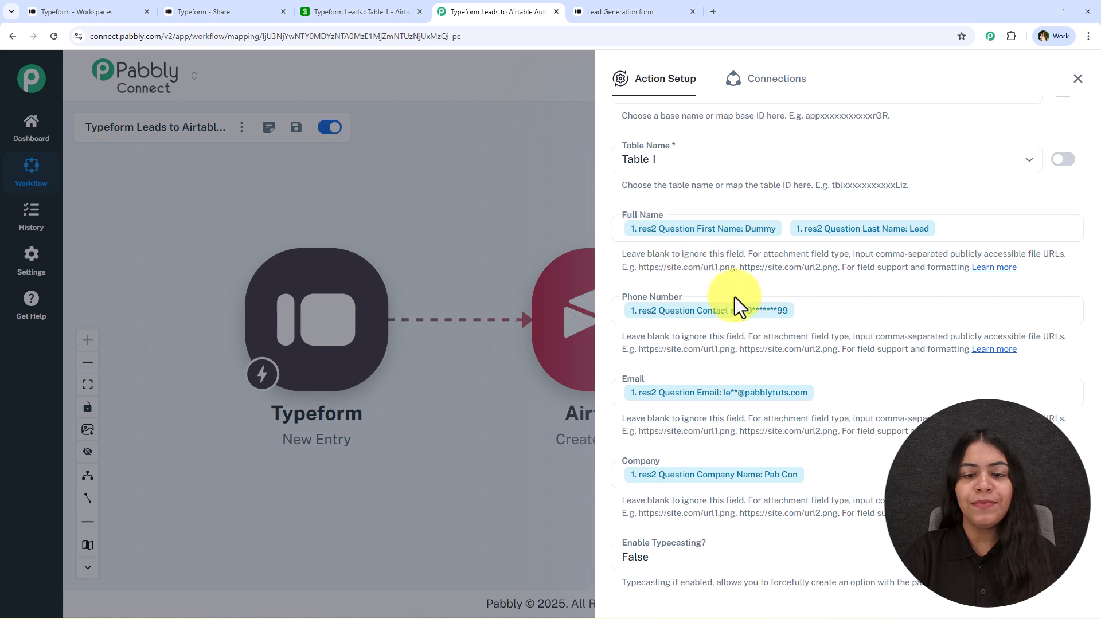
pyautogui.scroll(-3, 690, 396)
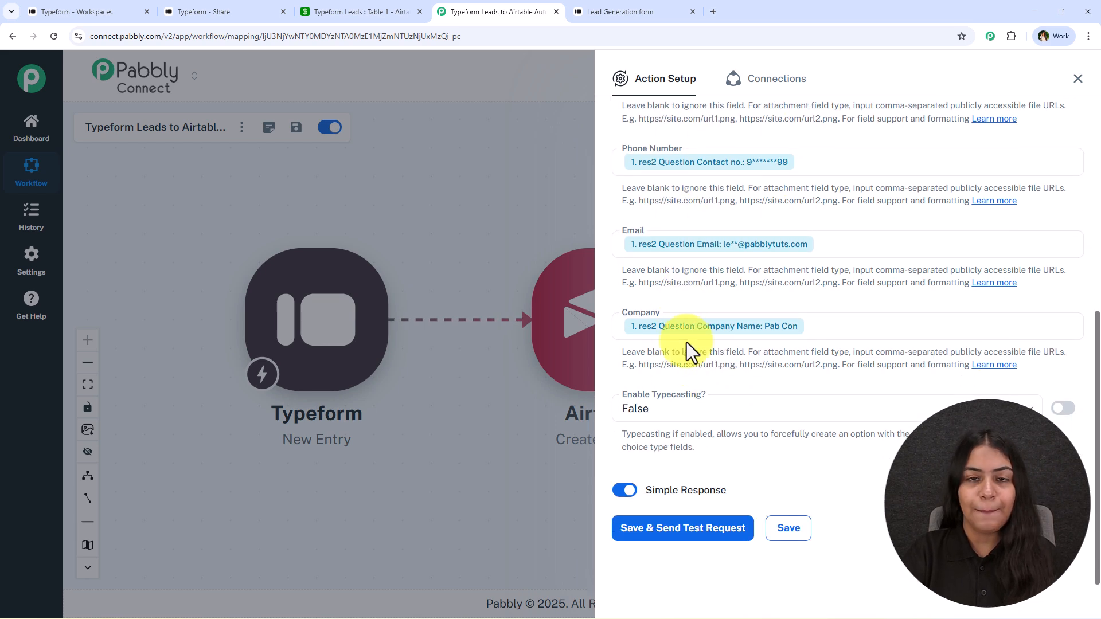
pyautogui.click(338, 11)
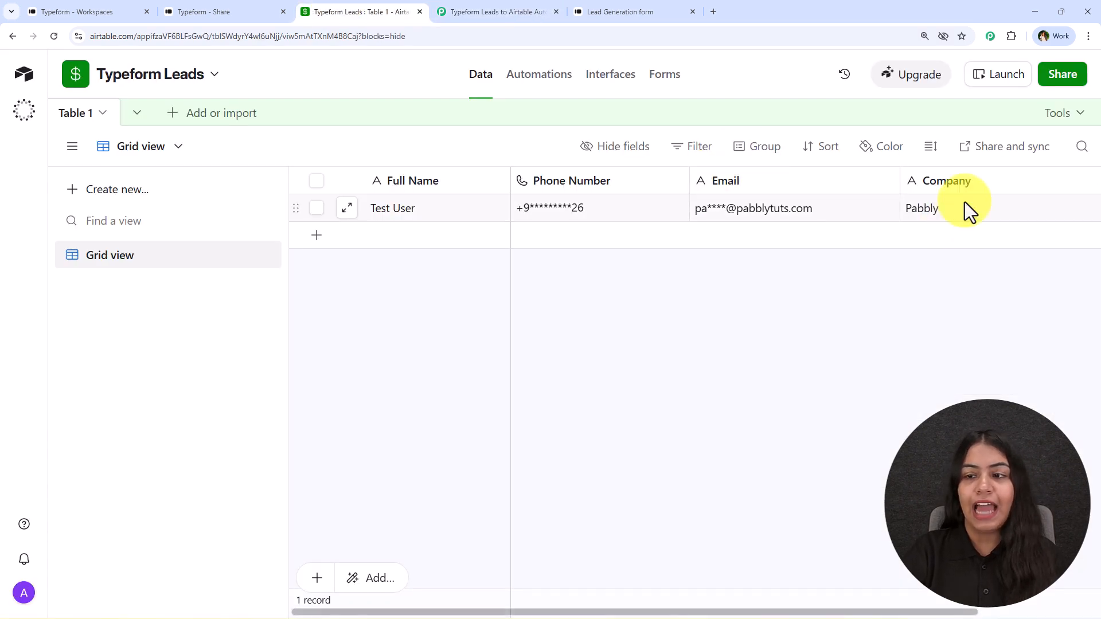
pyautogui.click(450, 10)
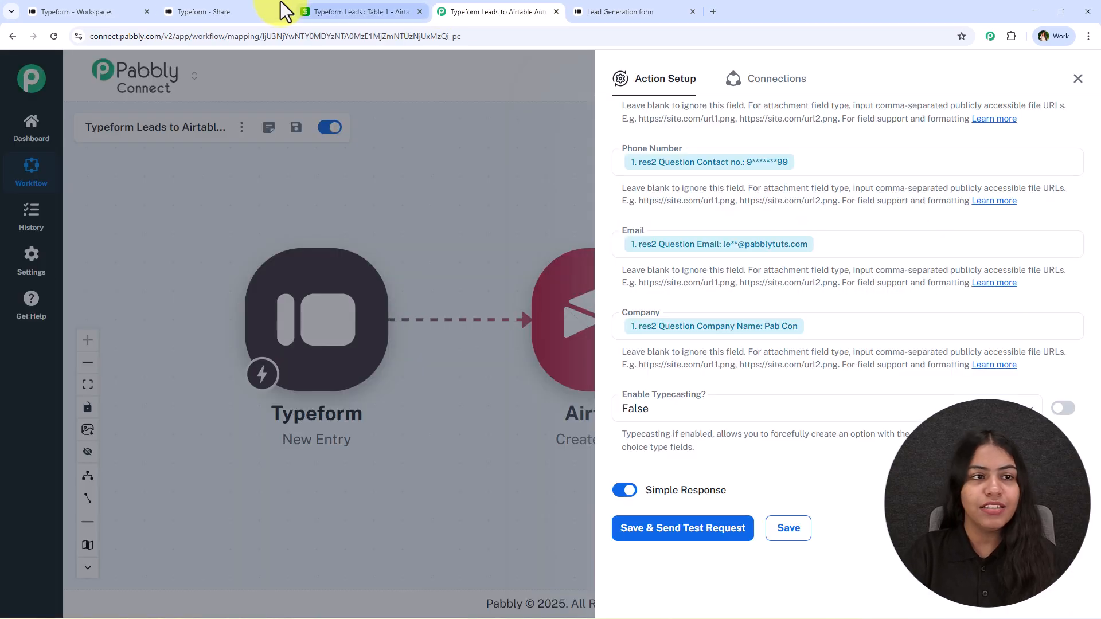
pyautogui.click(279, 6)
pyautogui.click(473, 7)
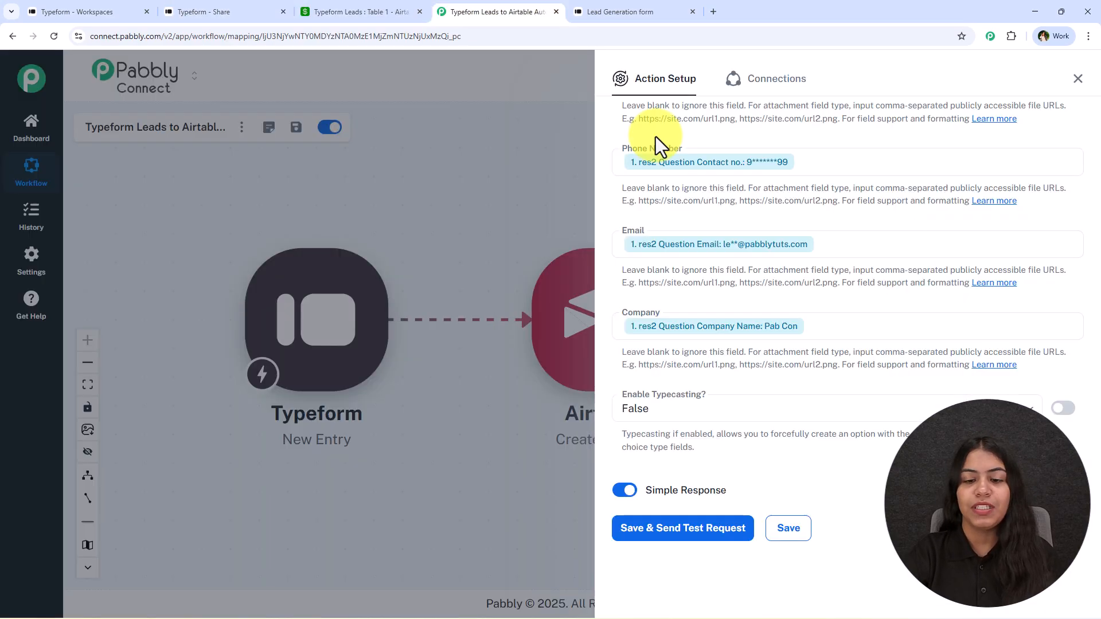
pyautogui.scroll(2, 724, 363)
pyautogui.scroll(-2, 669, 429)
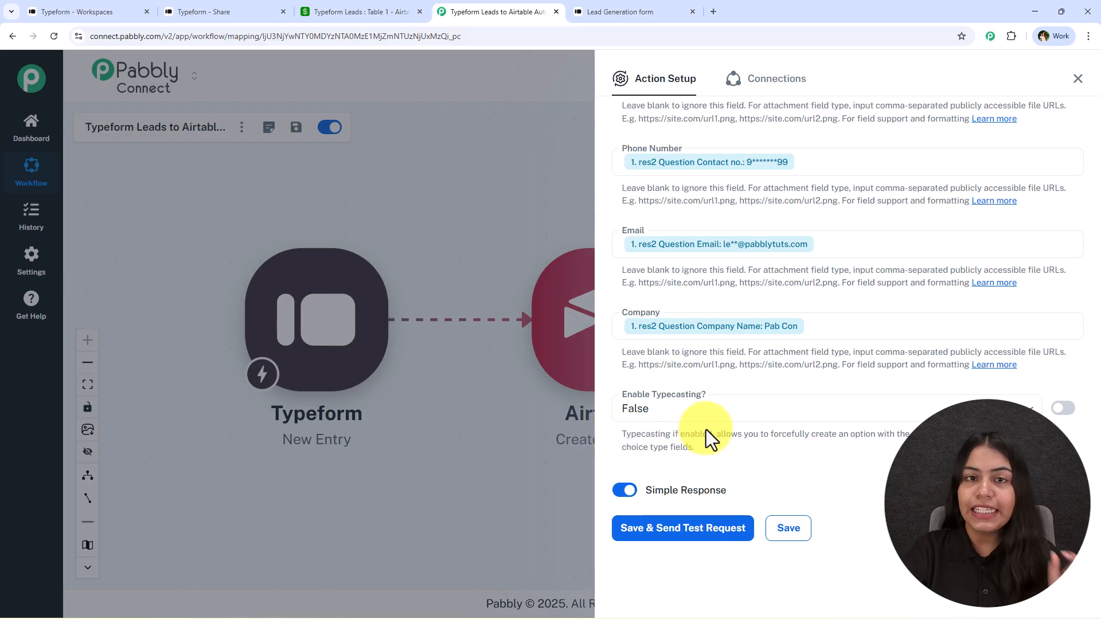
pyautogui.click(706, 428)
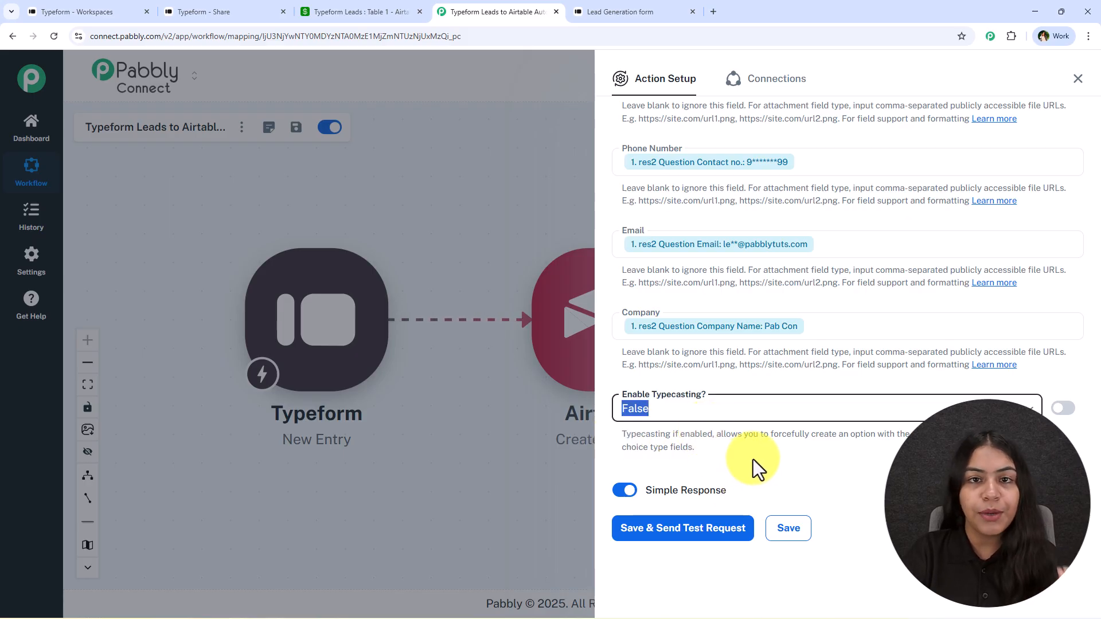
pyautogui.click(940, 487)
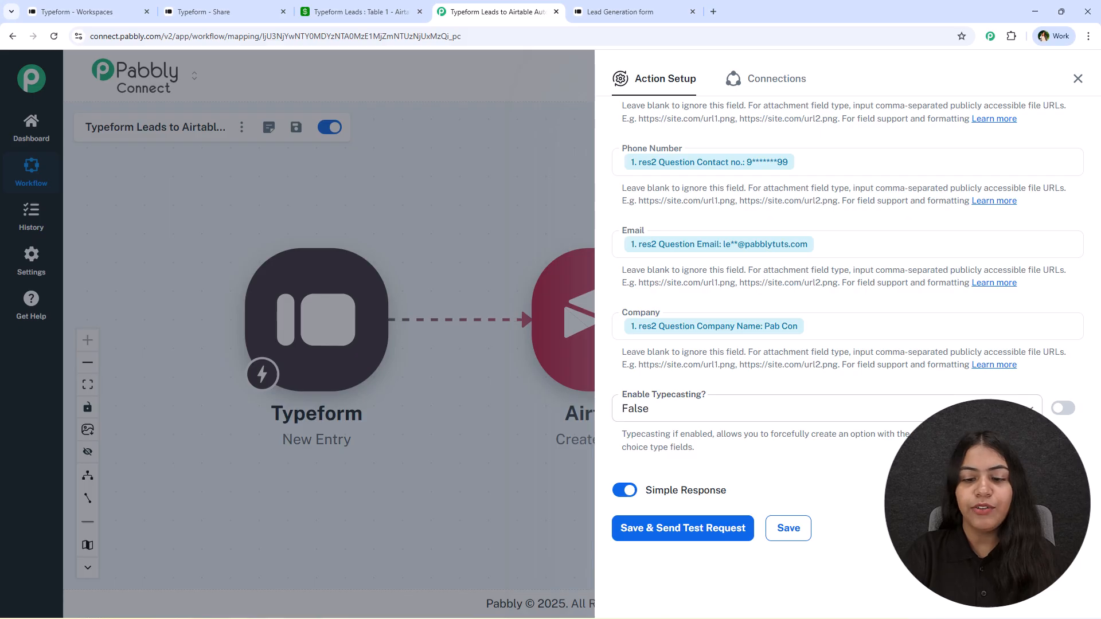
pyautogui.click(766, 411)
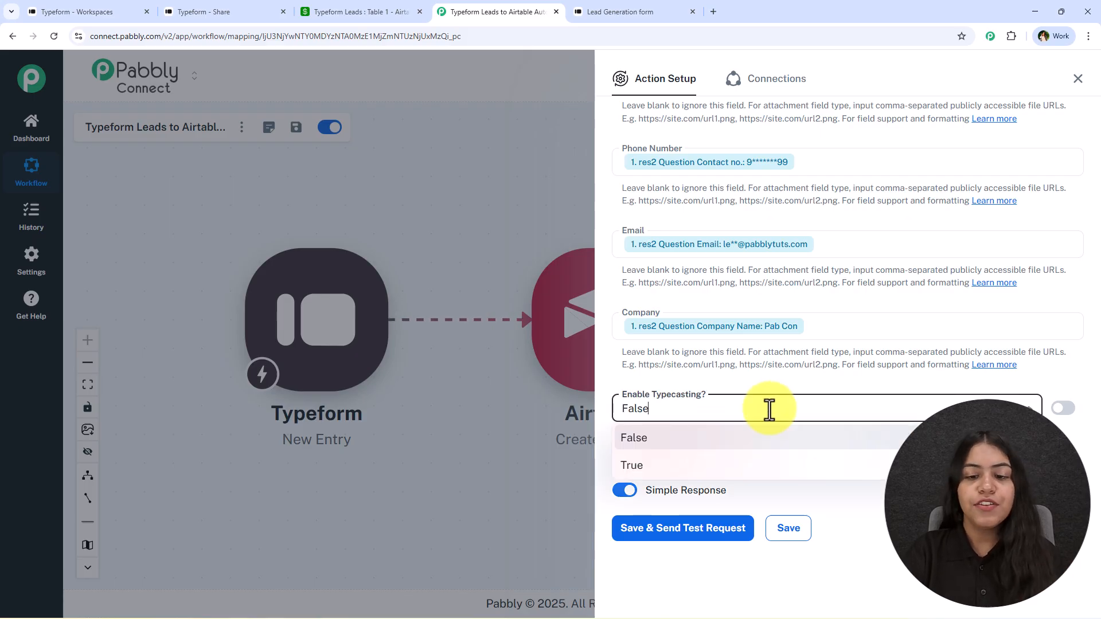
pyautogui.click(697, 464)
pyautogui.click(715, 409)
pyautogui.click(700, 441)
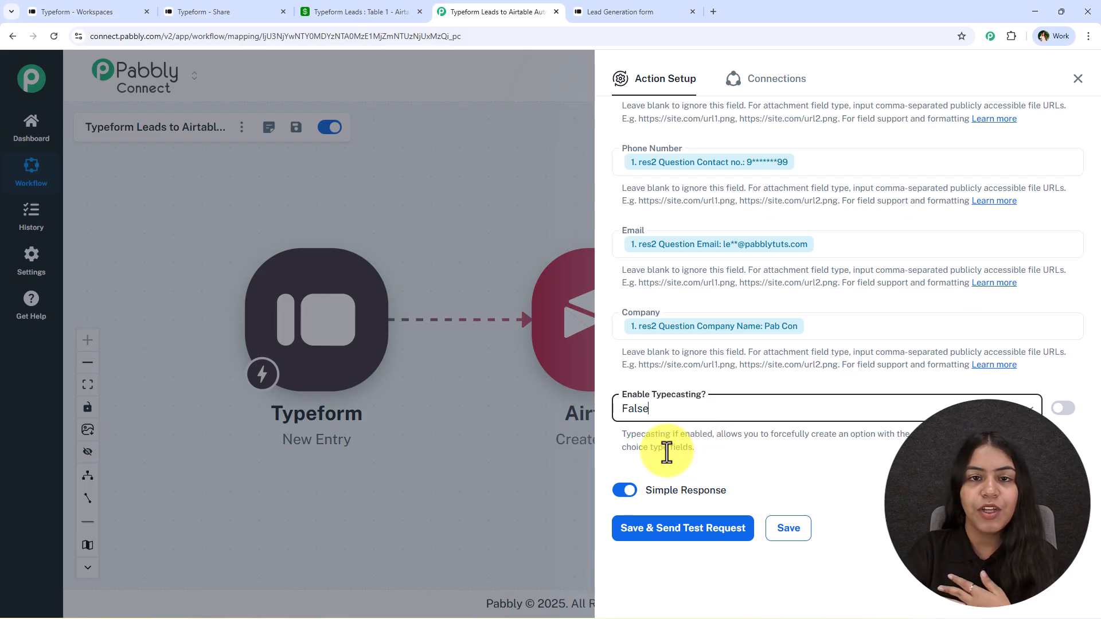
pyautogui.click(687, 523)
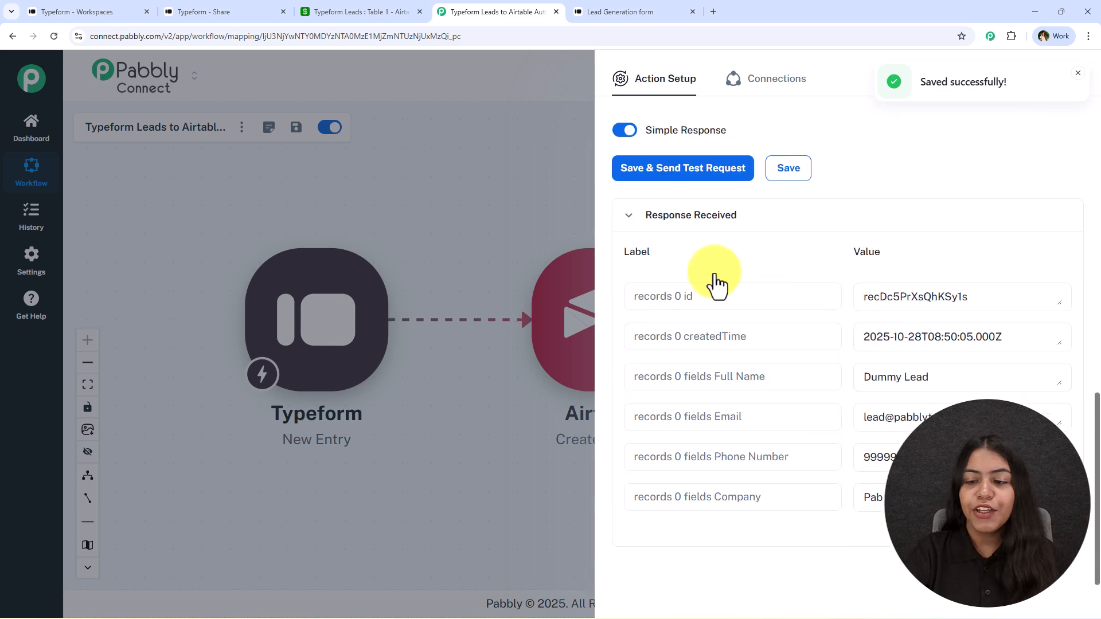
# - Dismiss the saved notice, close the Action Setup panel, and bring up the Airtable table
pyautogui.click(1078, 76)
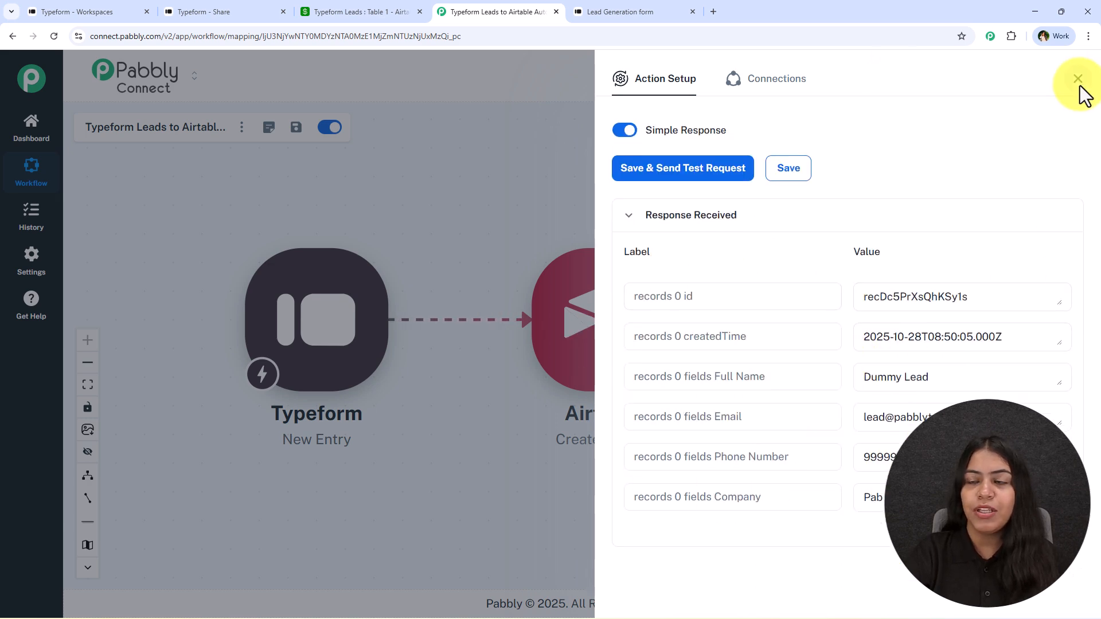
pyautogui.click(1078, 79)
pyautogui.click(373, 12)
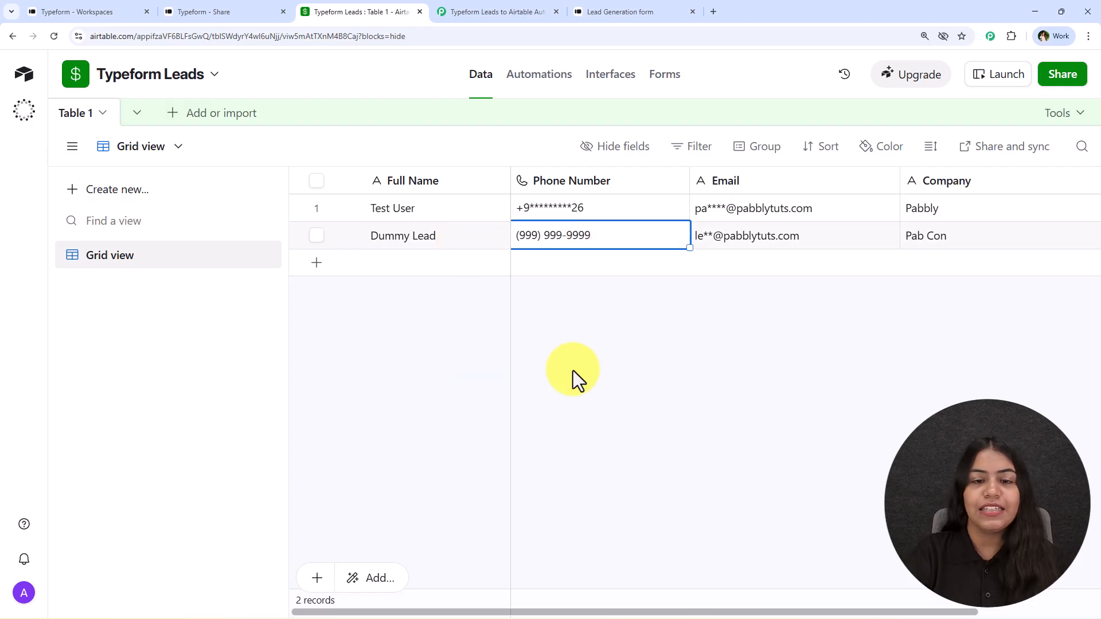
# - Check the Dummy Lead row's name, phone, email and company cells, then return to Pabbly Connect
pyautogui.click(413, 244)
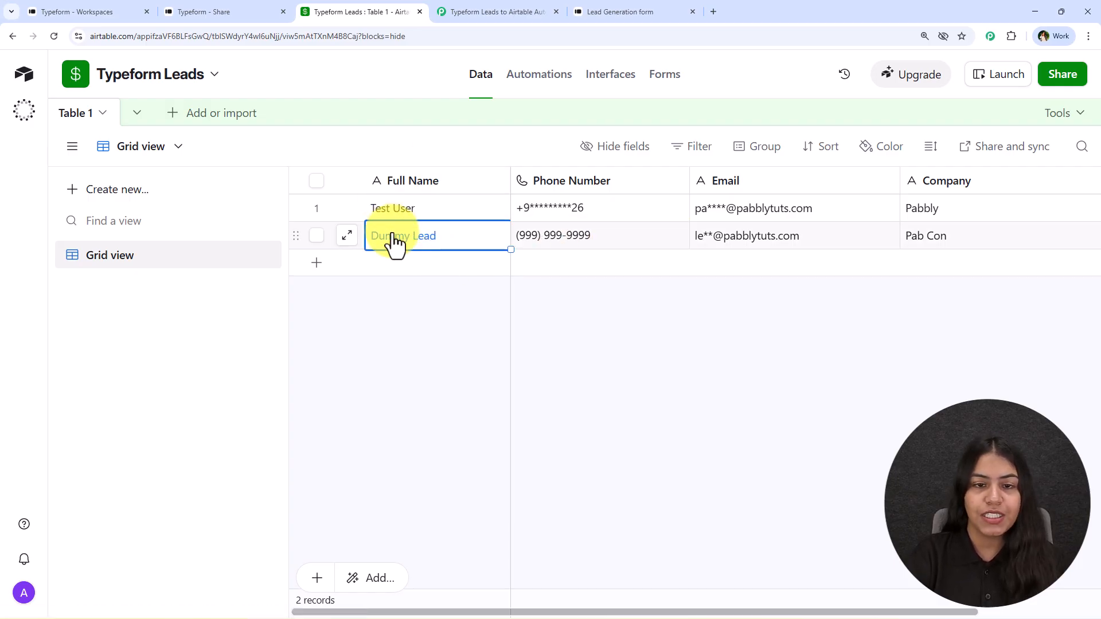
pyautogui.click(627, 232)
pyautogui.click(754, 238)
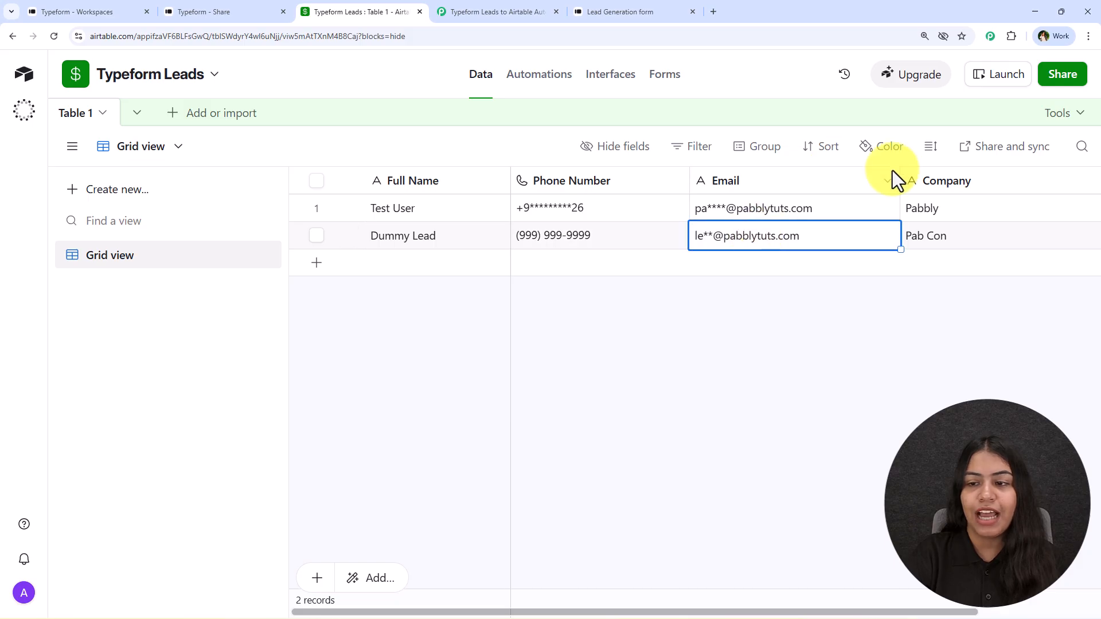
pyautogui.click(934, 235)
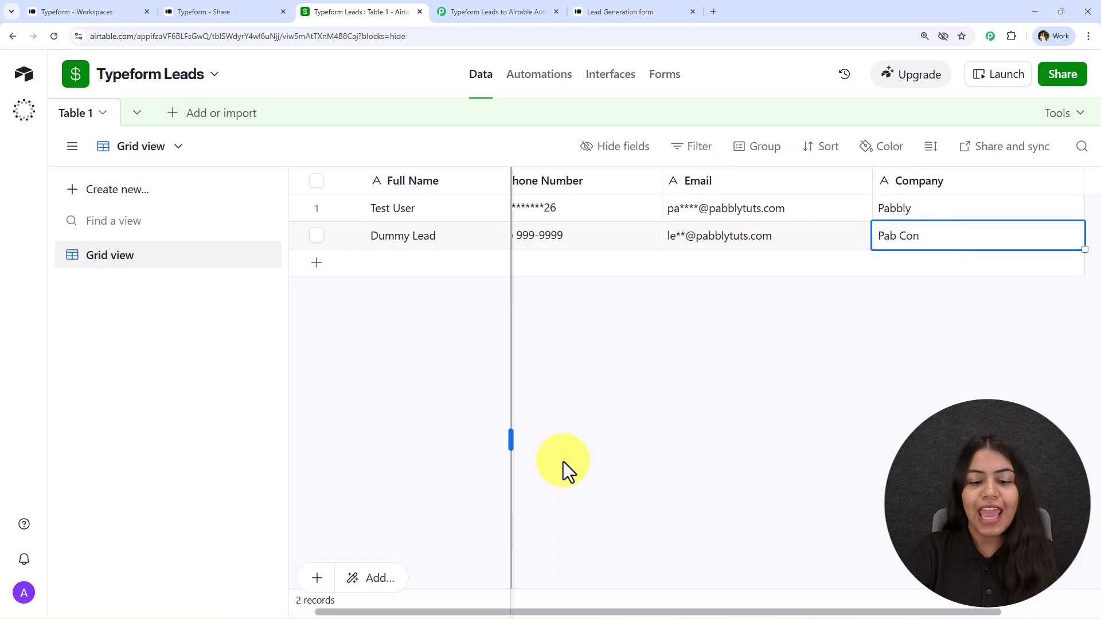
pyautogui.click(479, 12)
# - Move the Airtable node right and down and the Typeform trigger up, glancing at the Typeform and Airtable tabs
pyautogui.moveTo(656, 343); pyautogui.dragTo(762, 381)
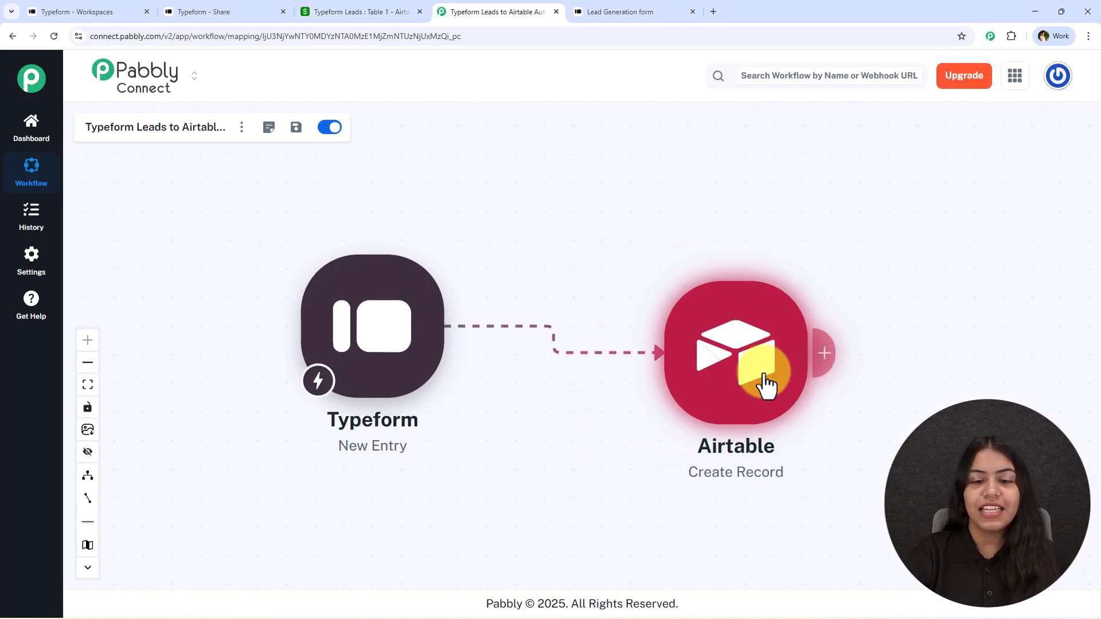
pyautogui.moveTo(381, 327); pyautogui.dragTo(410, 282)
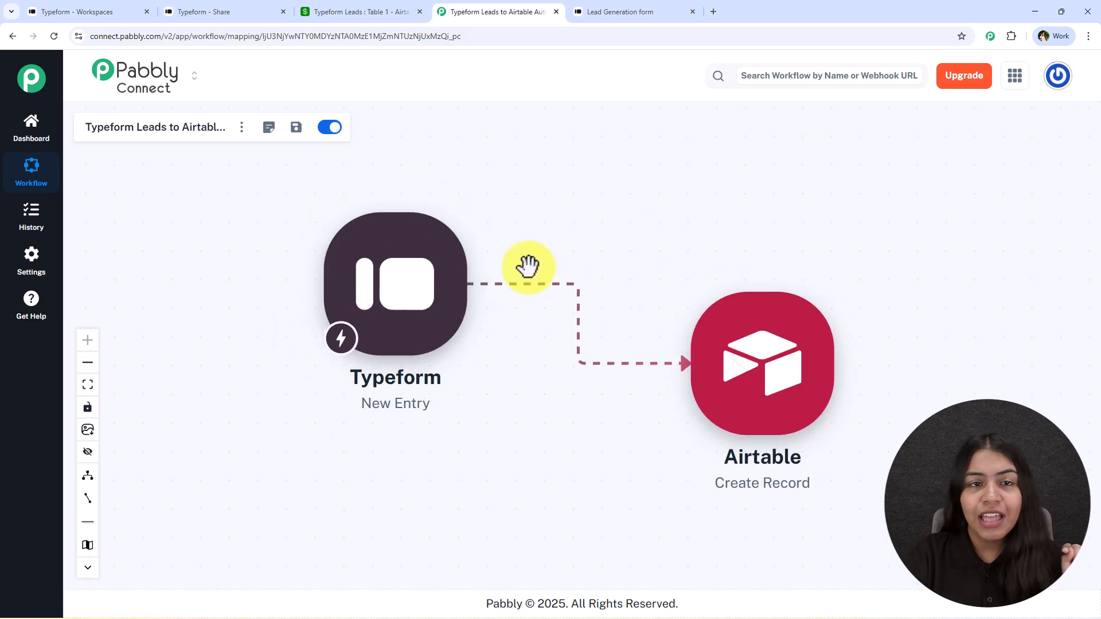
pyautogui.click(213, 11)
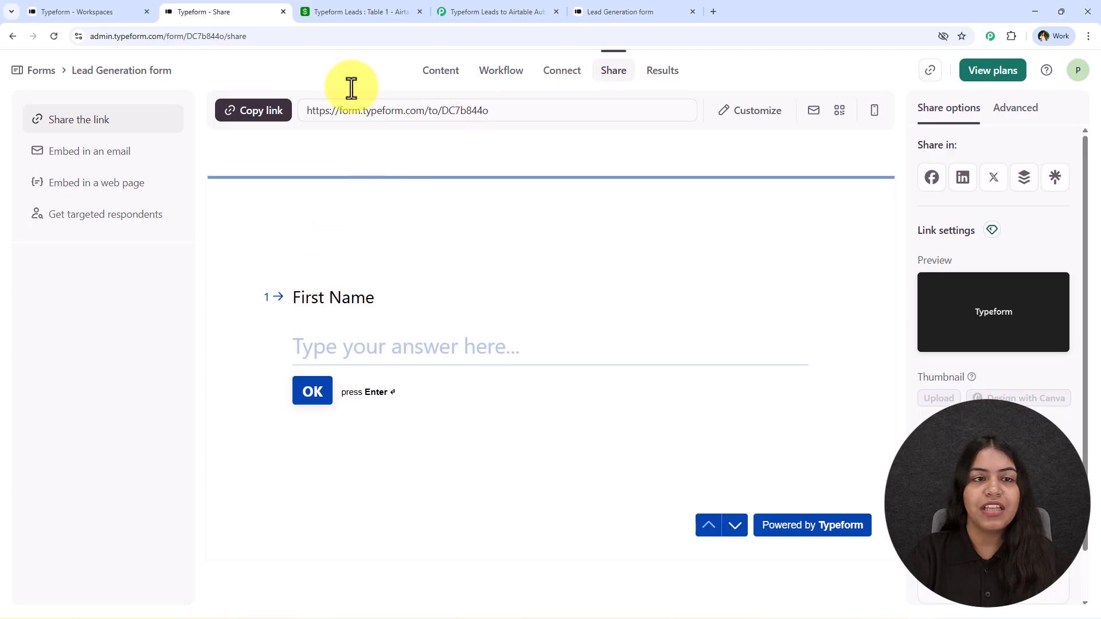
pyautogui.click(356, 10)
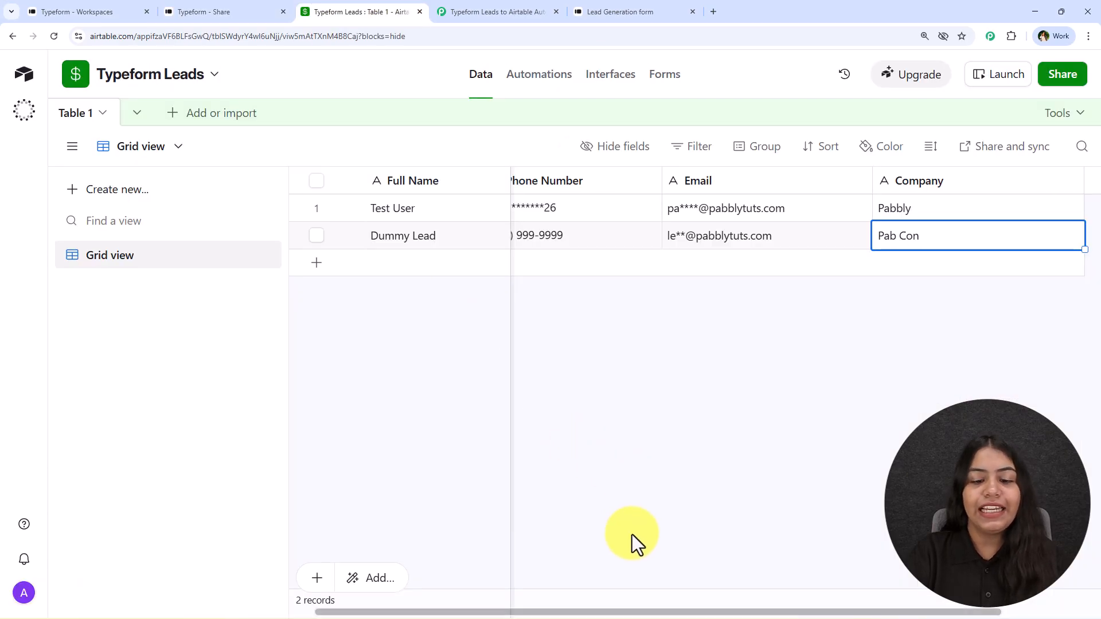
pyautogui.moveTo(631, 610); pyautogui.dragTo(506, 613)
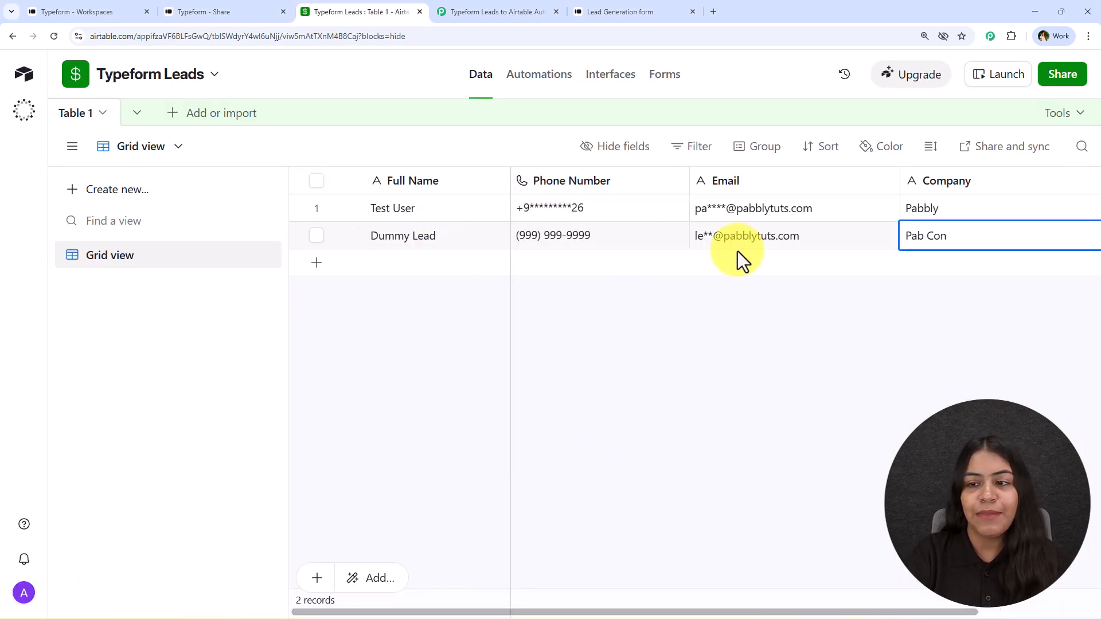
pyautogui.click(493, 12)
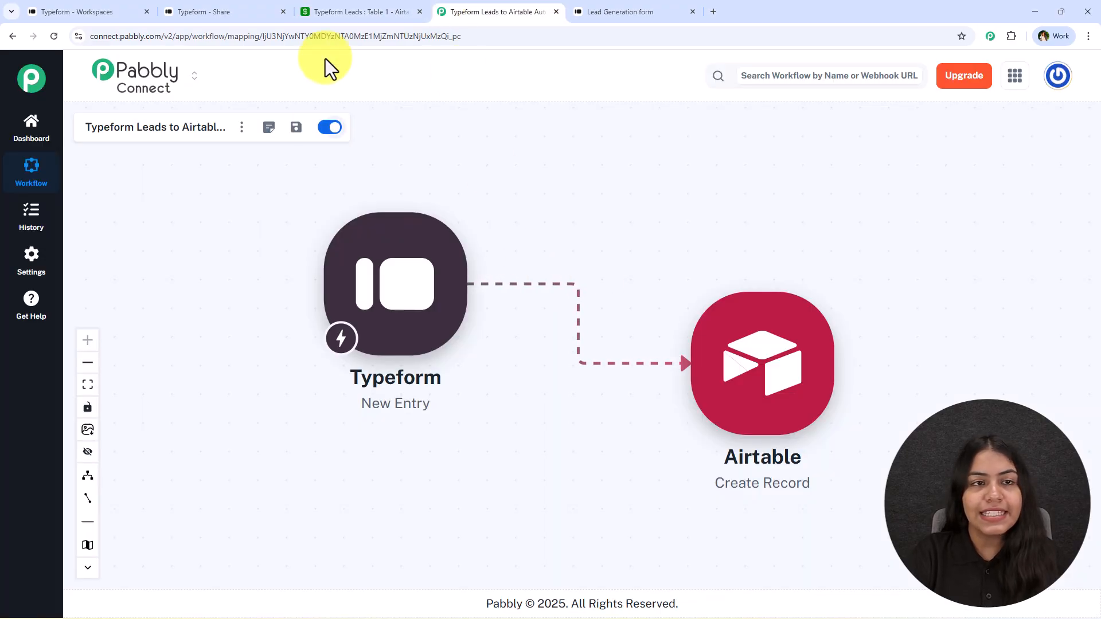
pyautogui.click(388, 7)
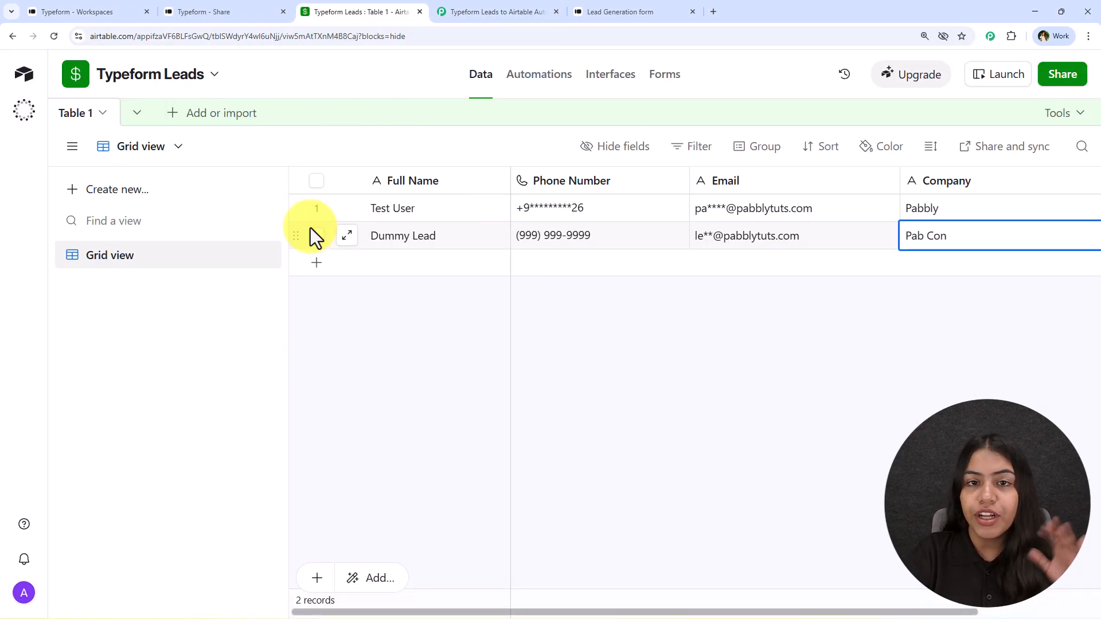
pyautogui.click(477, 3)
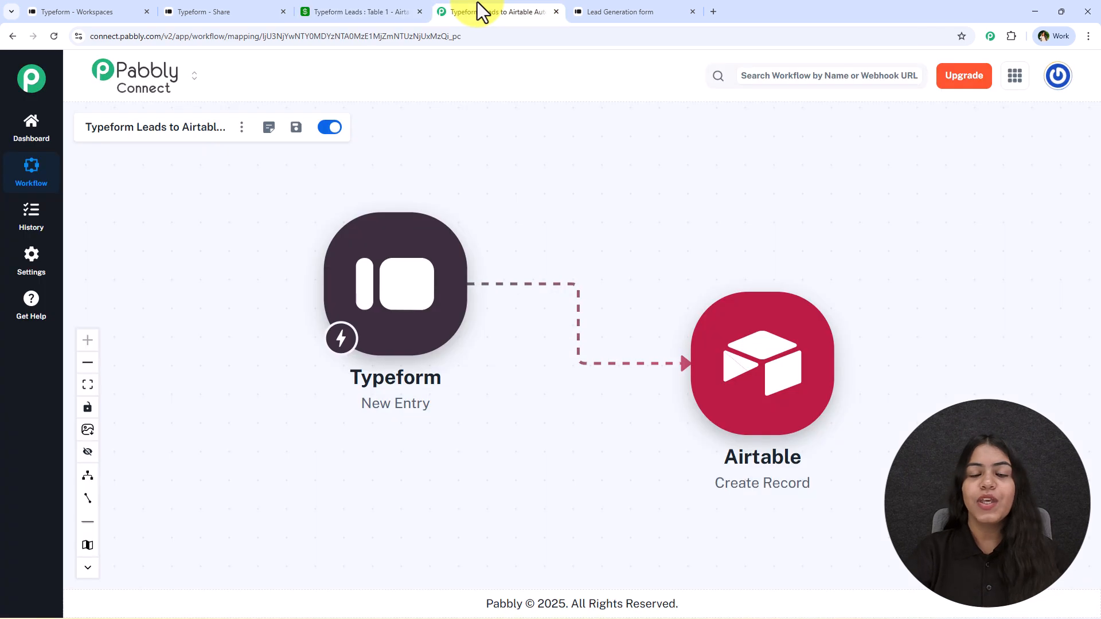